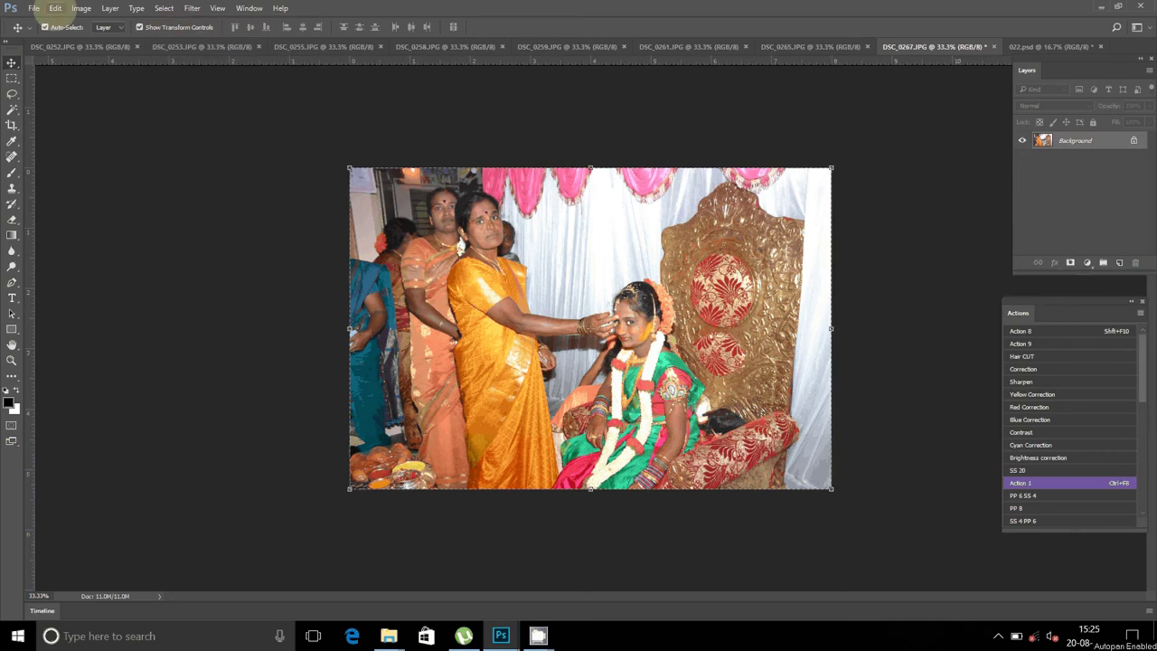
Cut the DSC_0267 photo, close it unsaved, and paste it into 022.psd.
left_click(54, 8)
left_click(65, 95)
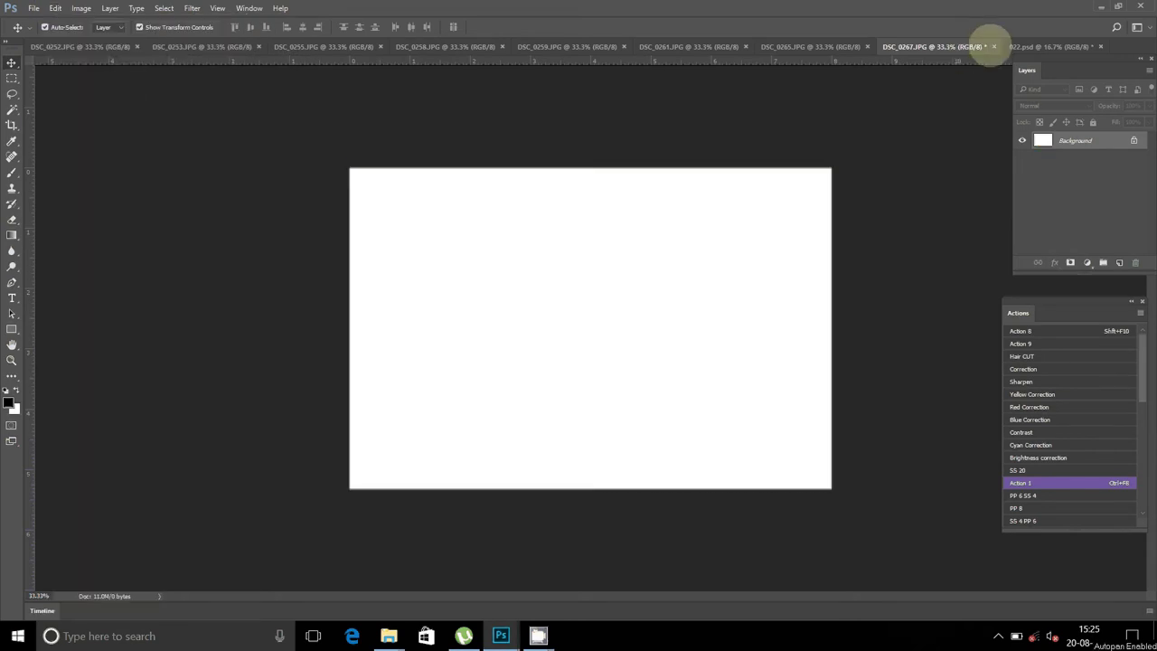
left_click(993, 46)
left_click(580, 242)
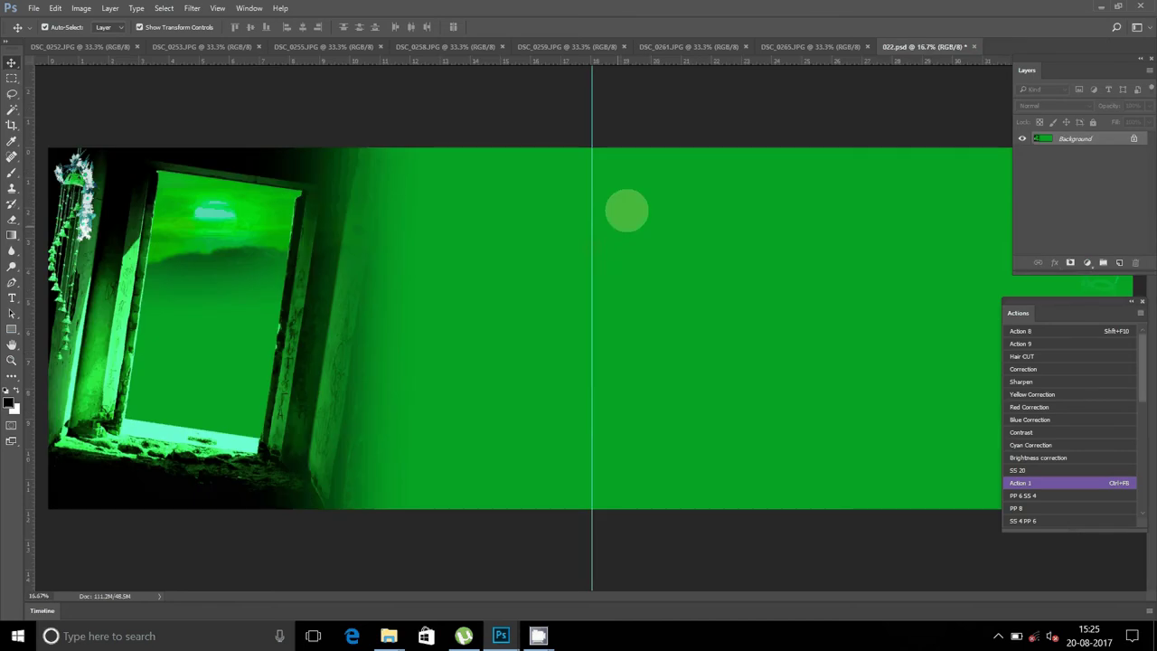
left_click(56, 8)
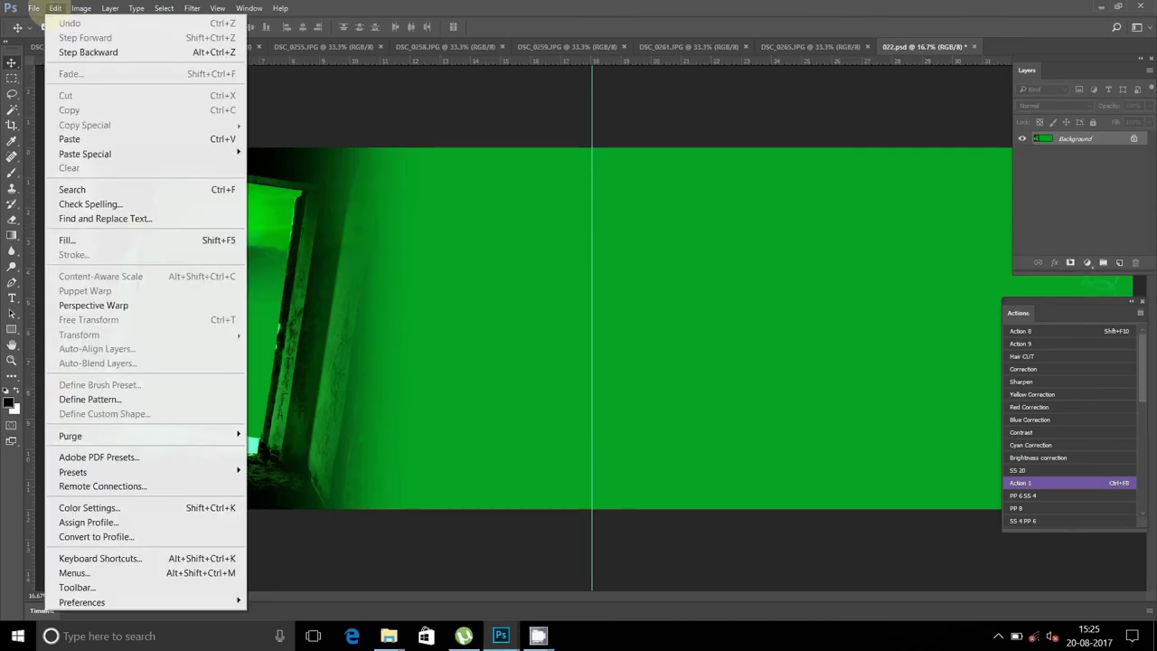
left_click(136, 138)
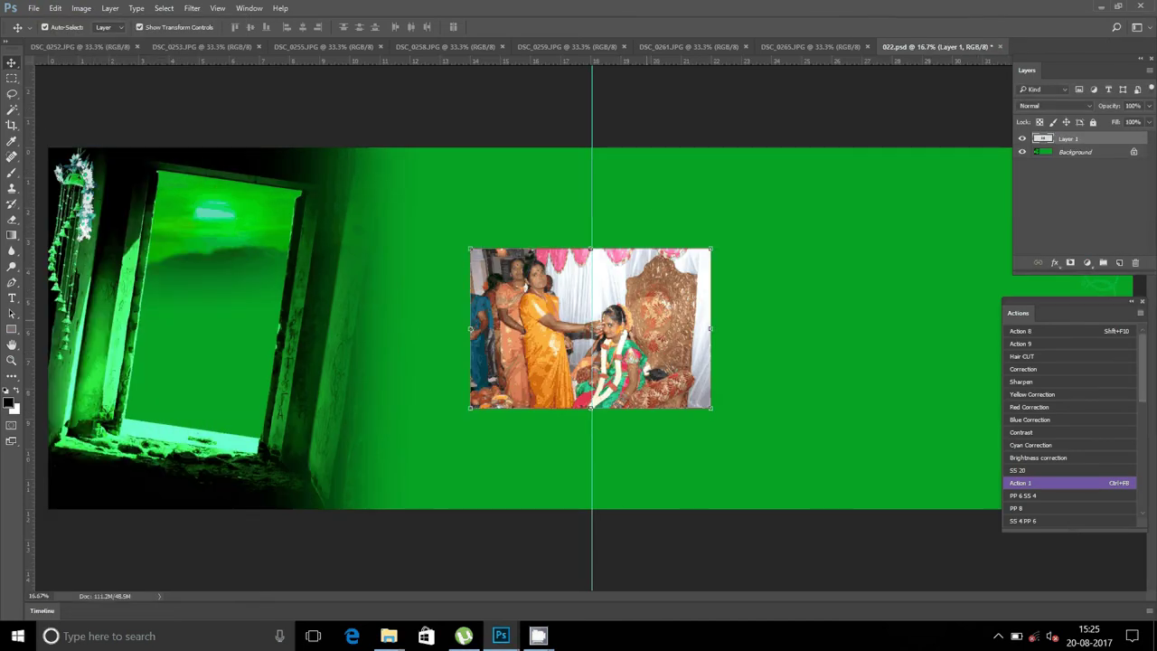
Float 022.psd in its own window, fit the spread on screen, and move Layer 1 to the lower right.
left_click(1047, 67)
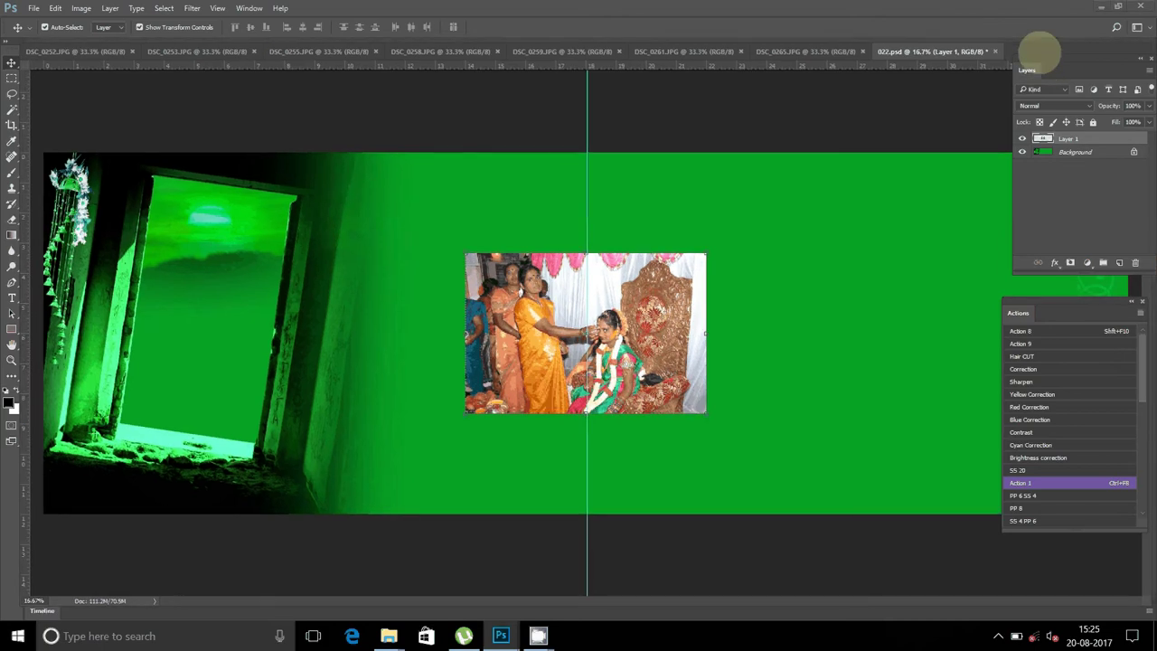
left_click_drag(1040, 50, 959, 36)
left_click(11, 311)
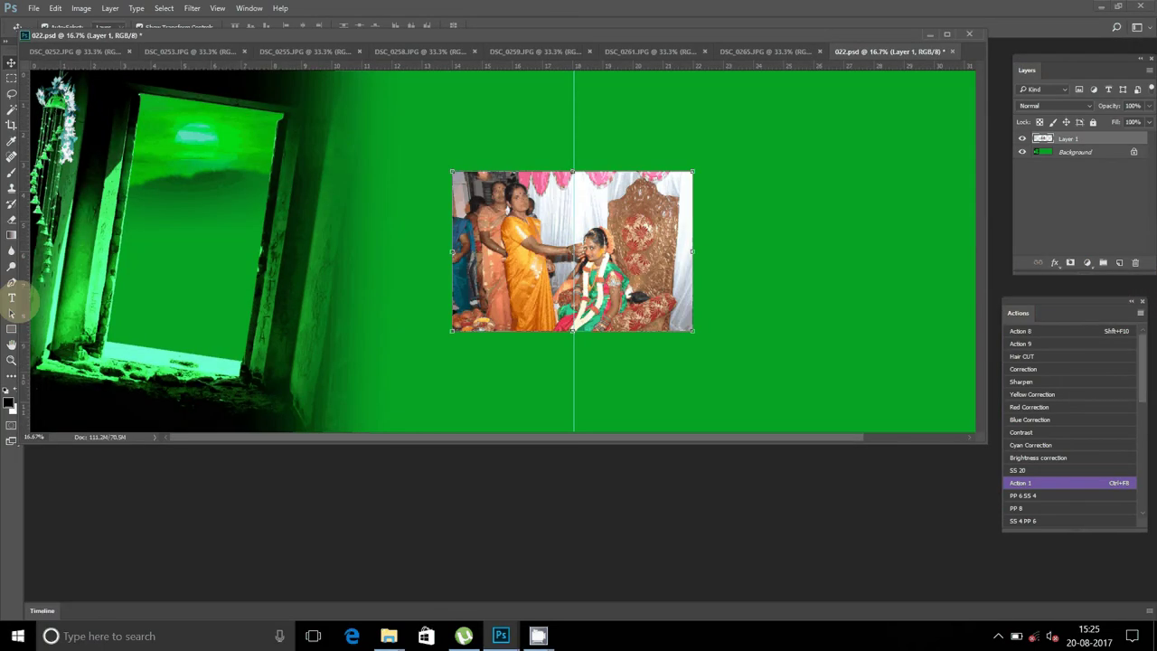
left_click(11, 344)
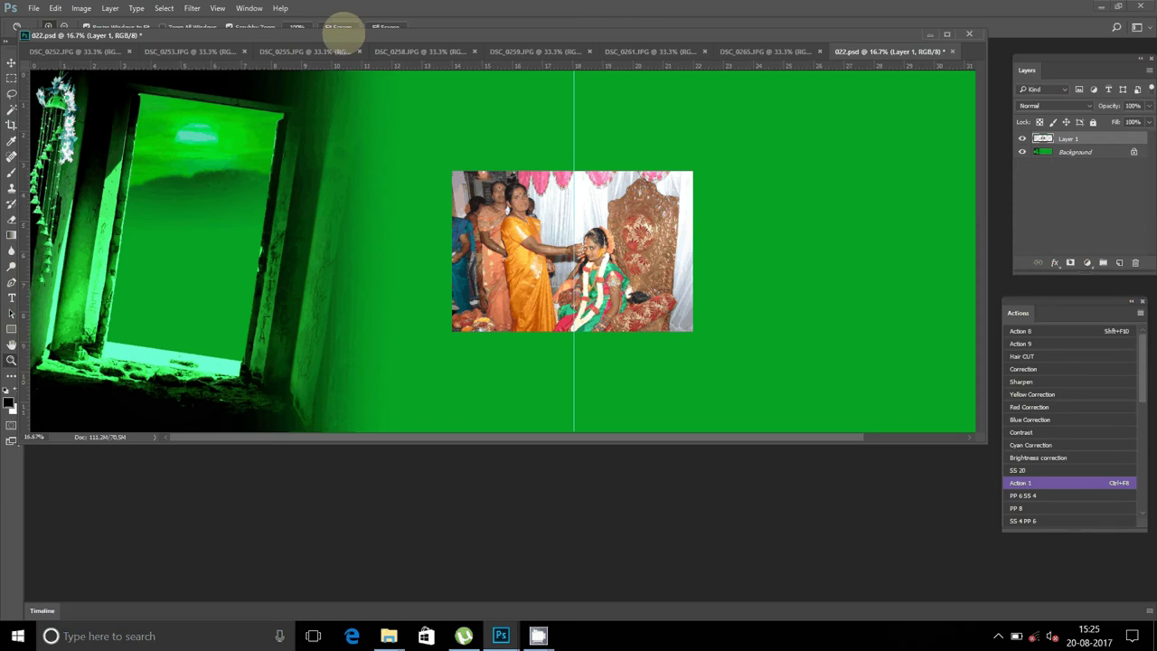
left_click_drag(353, 35, 361, 79)
key("ctrl+0")
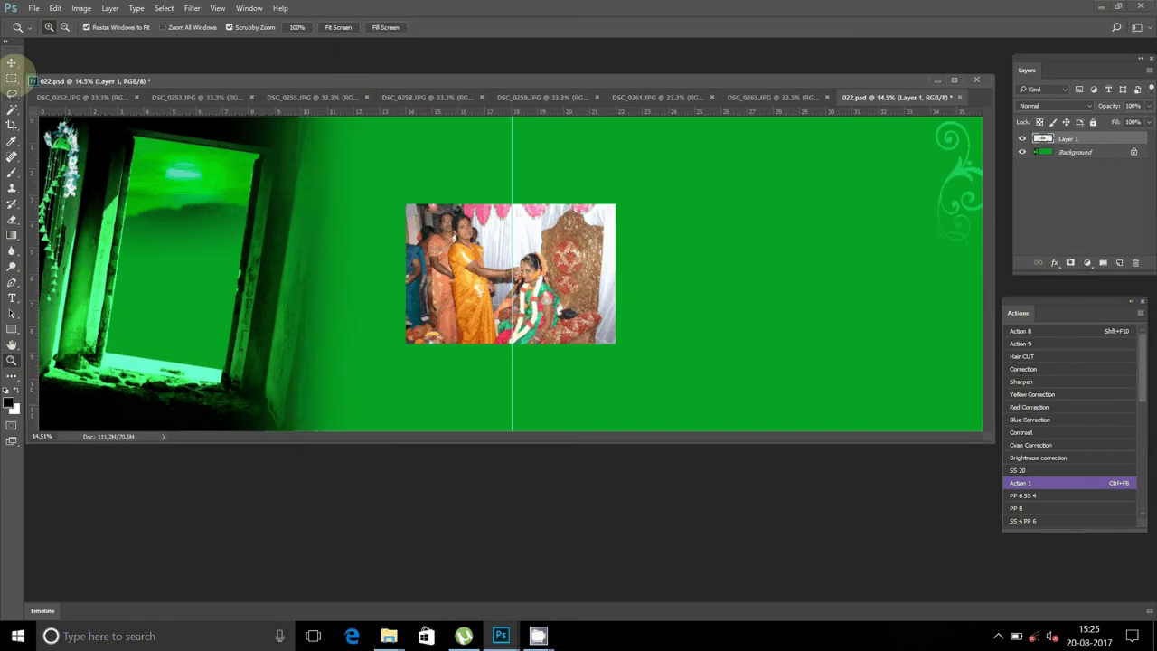
left_click(11, 62)
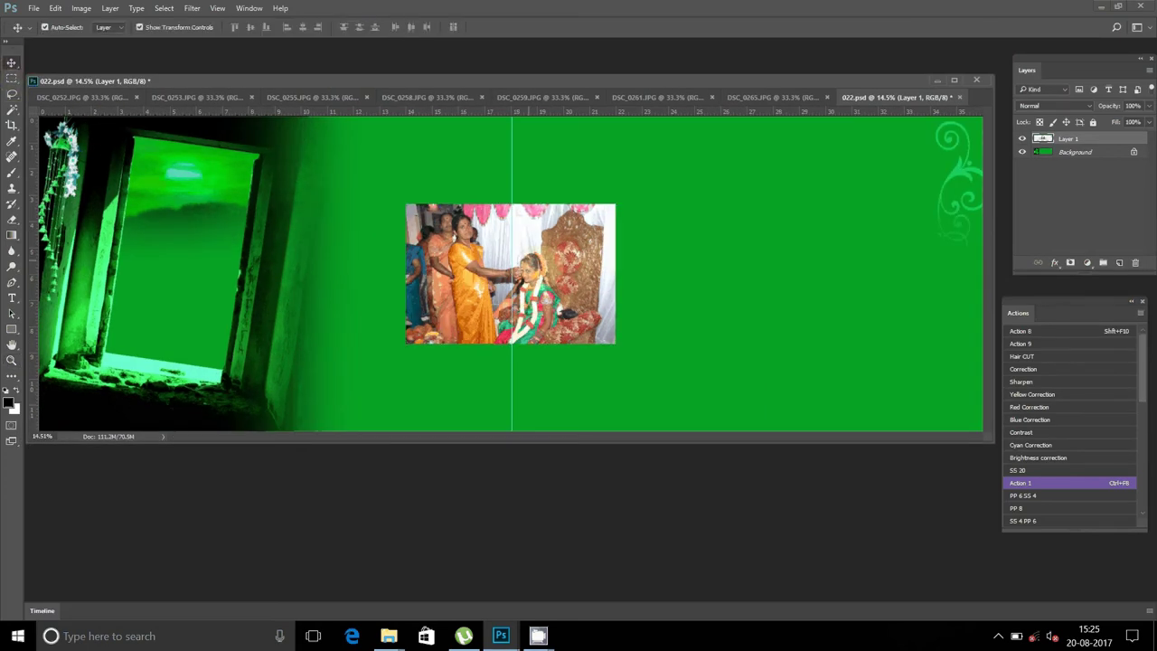
mouse_move(541, 237)
left_mouse_down()
mouse_move(902, 320)
mouse_move(891, 323)
left_mouse_up()
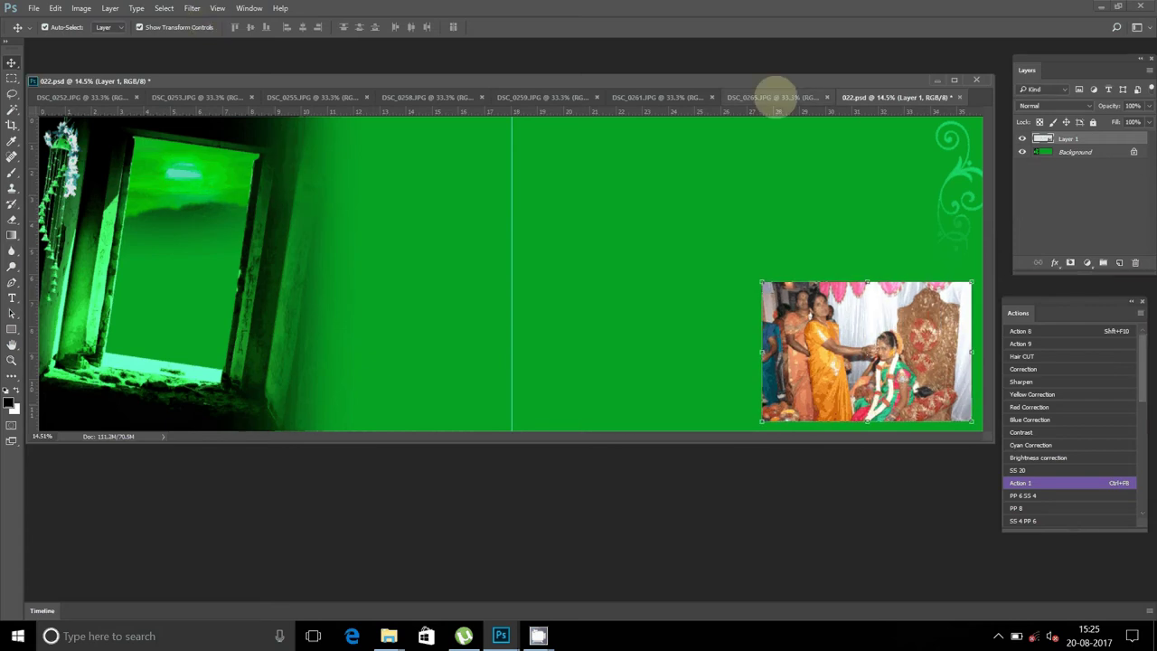
Resize DSC_0265.JPG to 8 inches wide.
left_click(774, 96)
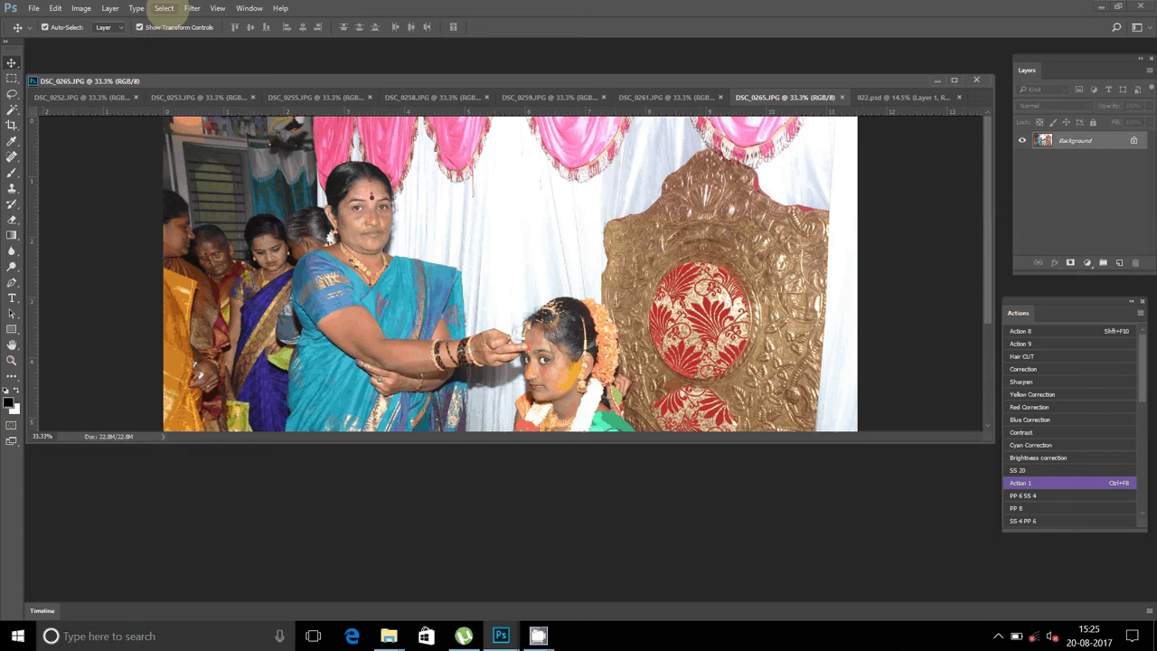
left_click(81, 8)
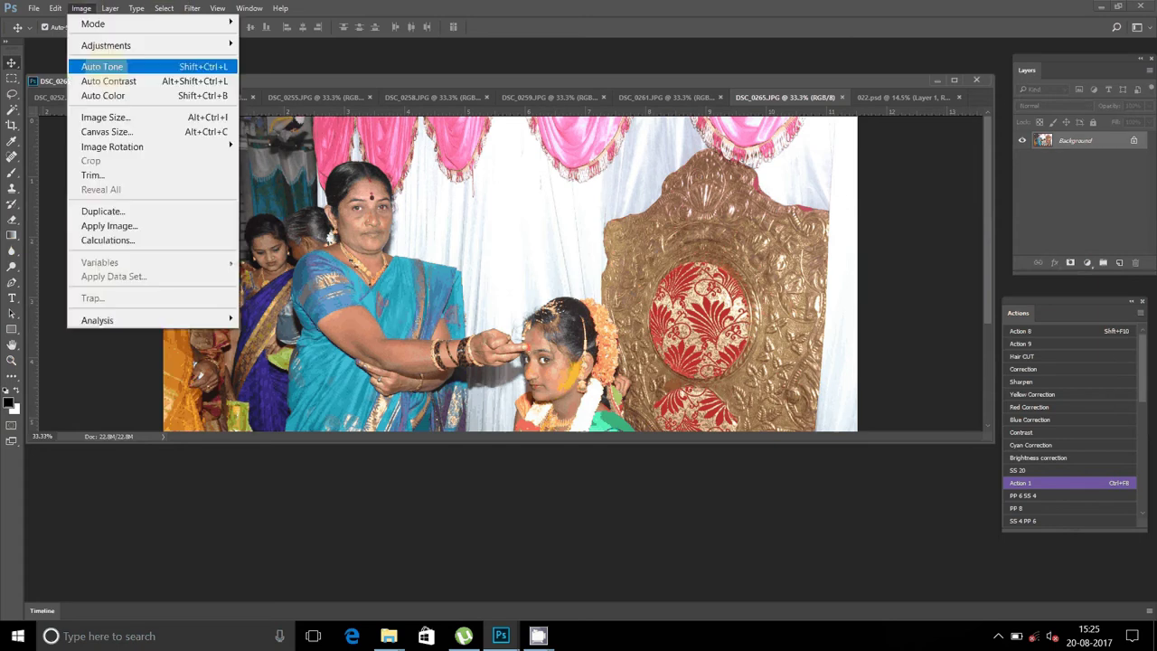
left_click(106, 116)
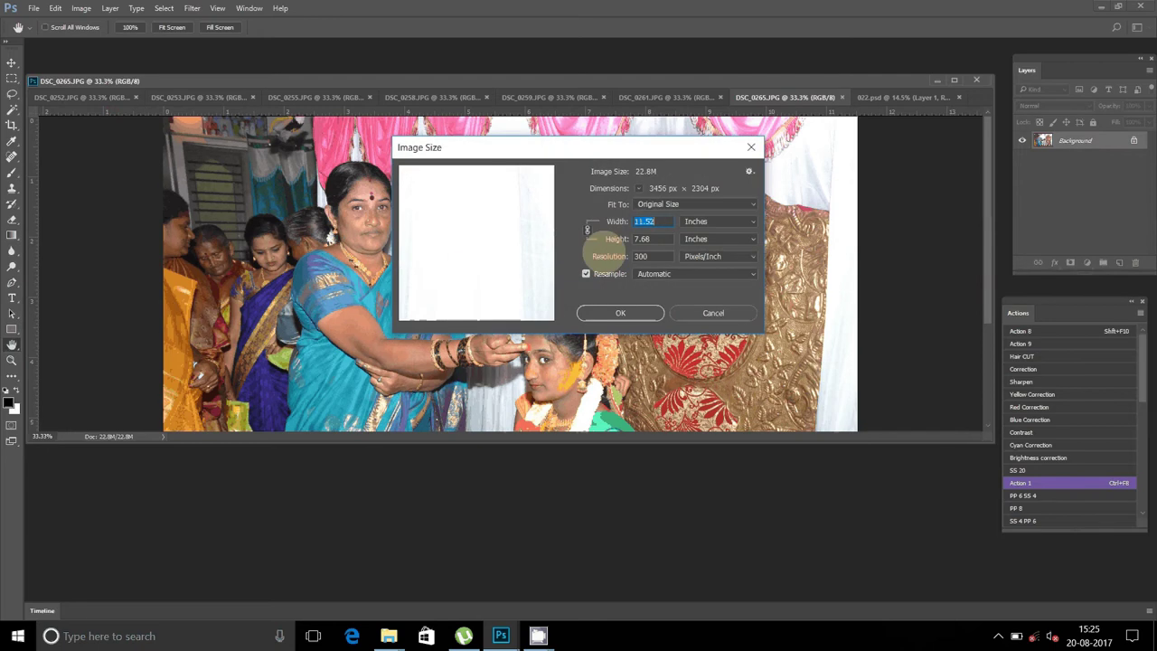
type("8")
left_click(620, 312)
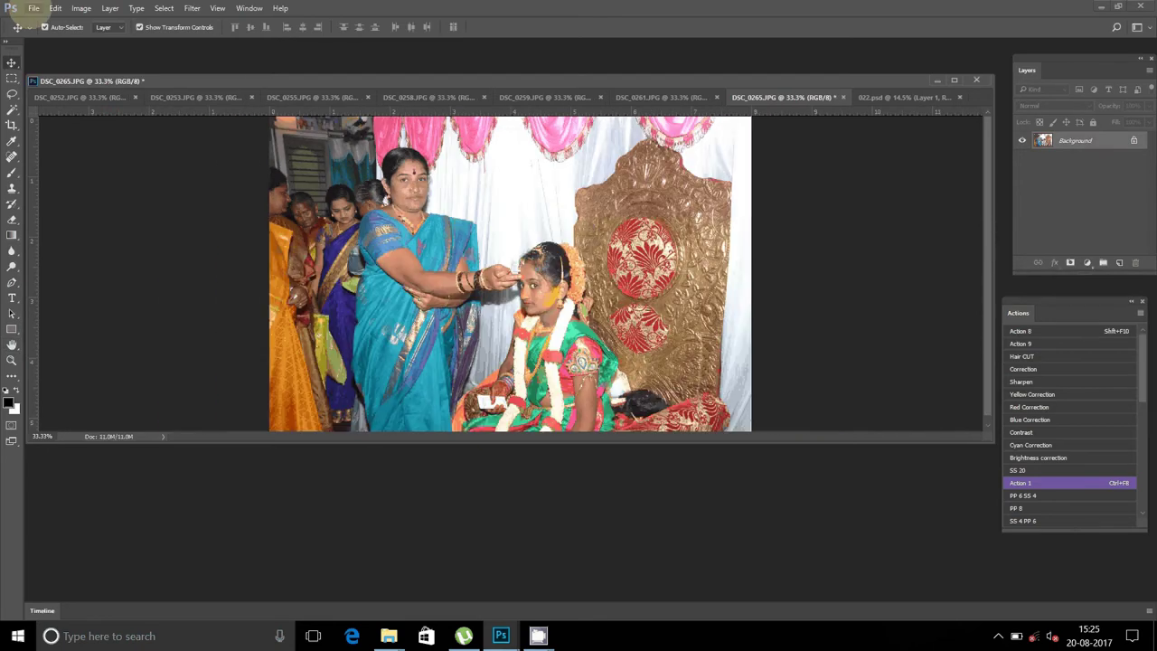
Cut the whole DSC_0265 photo, close it unsaved, and paste it as Layer 2 at the spread's upper right.
left_click(161, 8)
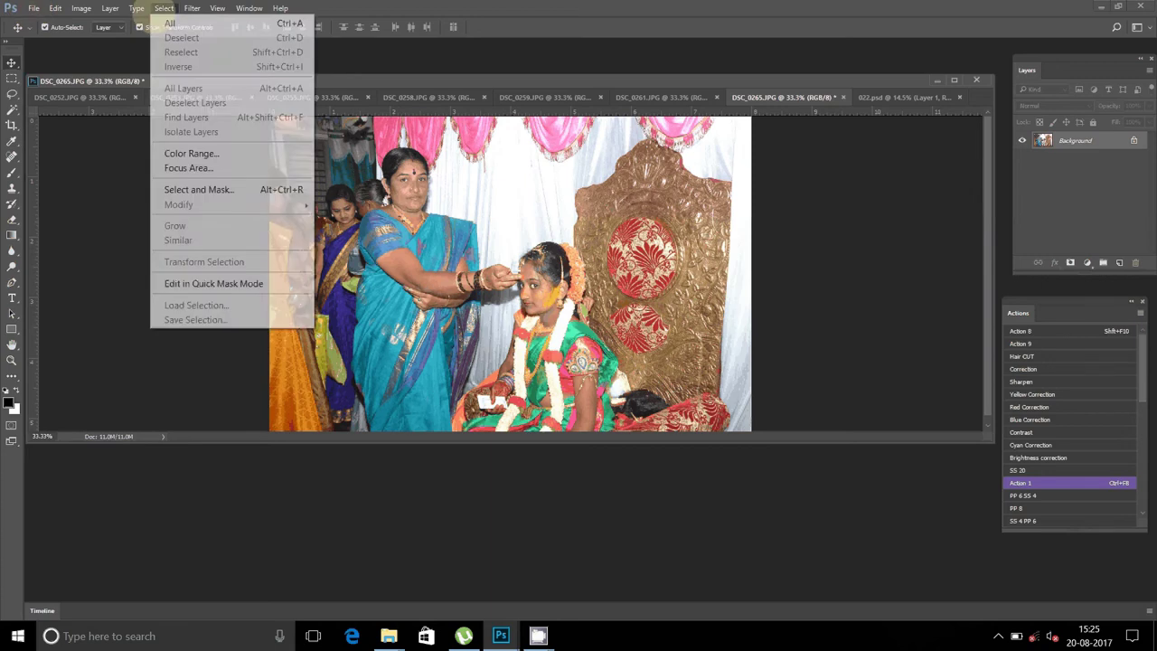
left_click(55, 8)
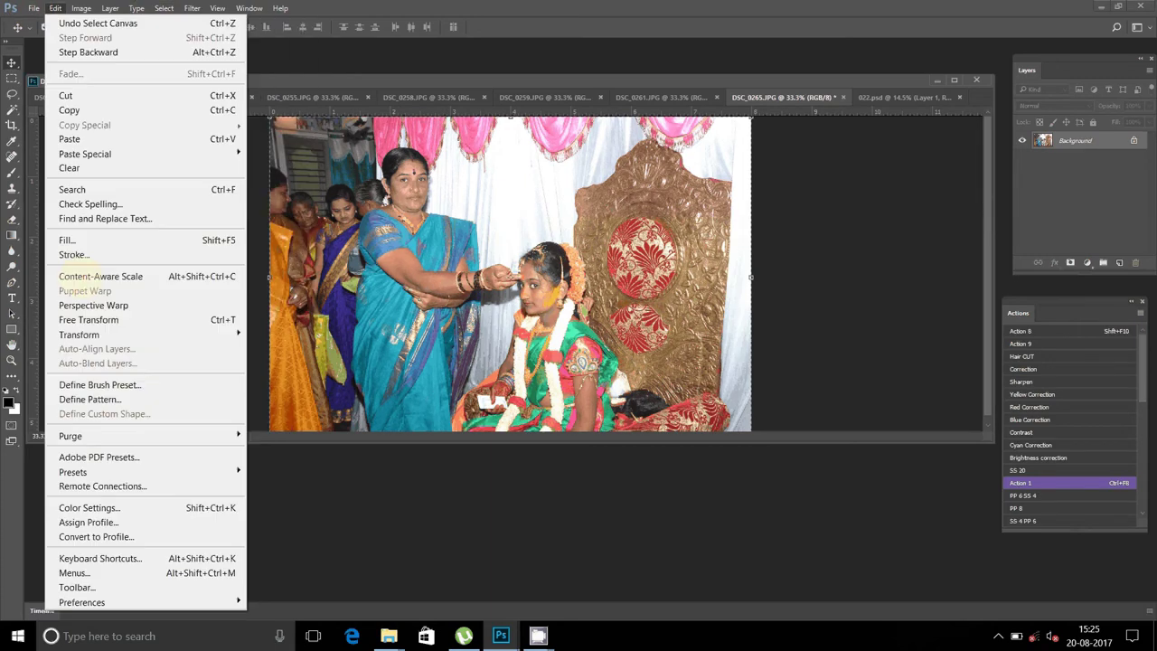
left_click(69, 167)
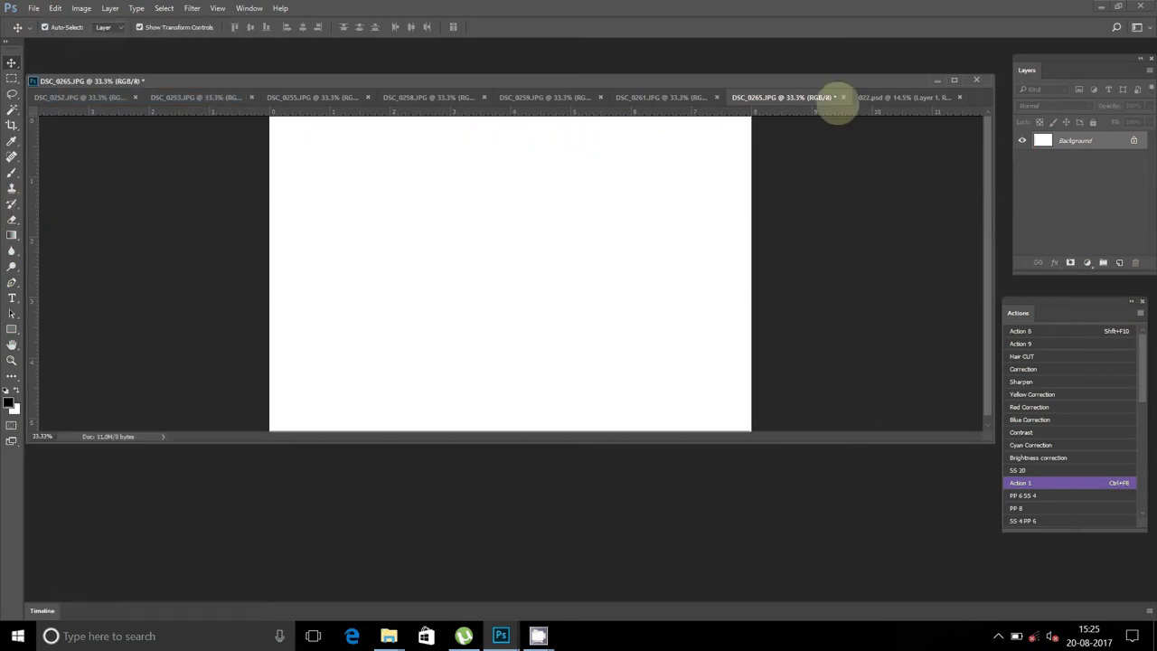
left_click(843, 97)
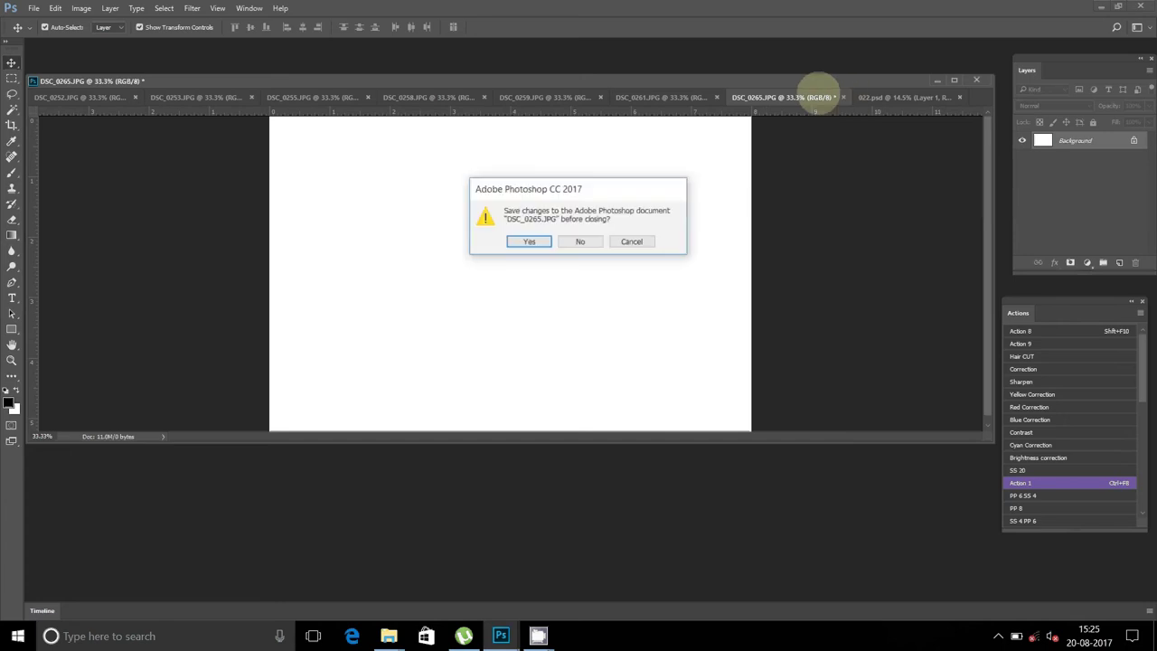
left_click(570, 244)
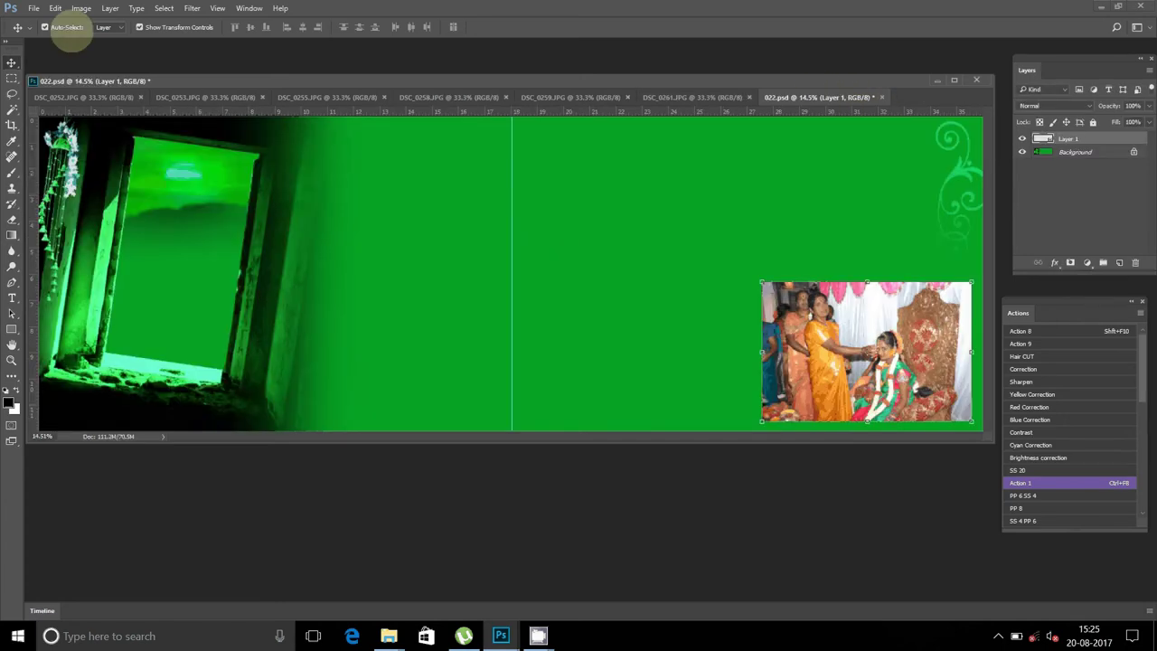
left_click(55, 9)
left_click(69, 139)
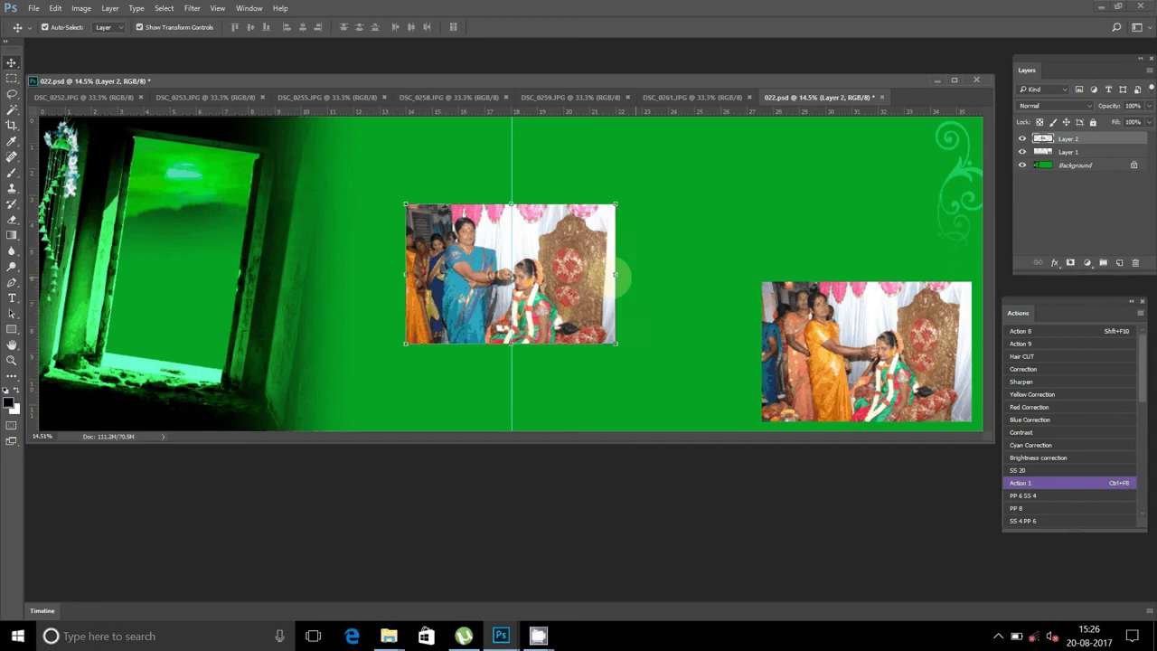
mouse_move(617, 278)
left_mouse_down()
mouse_move(927, 195)
mouse_move(972, 208)
left_mouse_up()
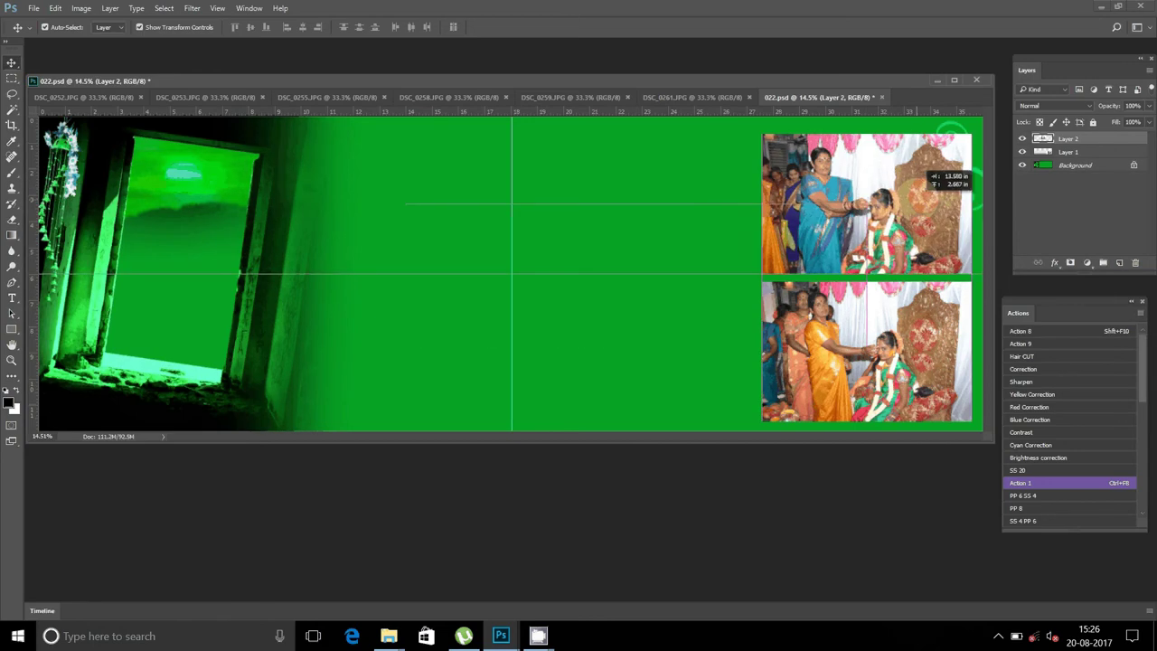
left_click_drag(929, 174, 929, 174)
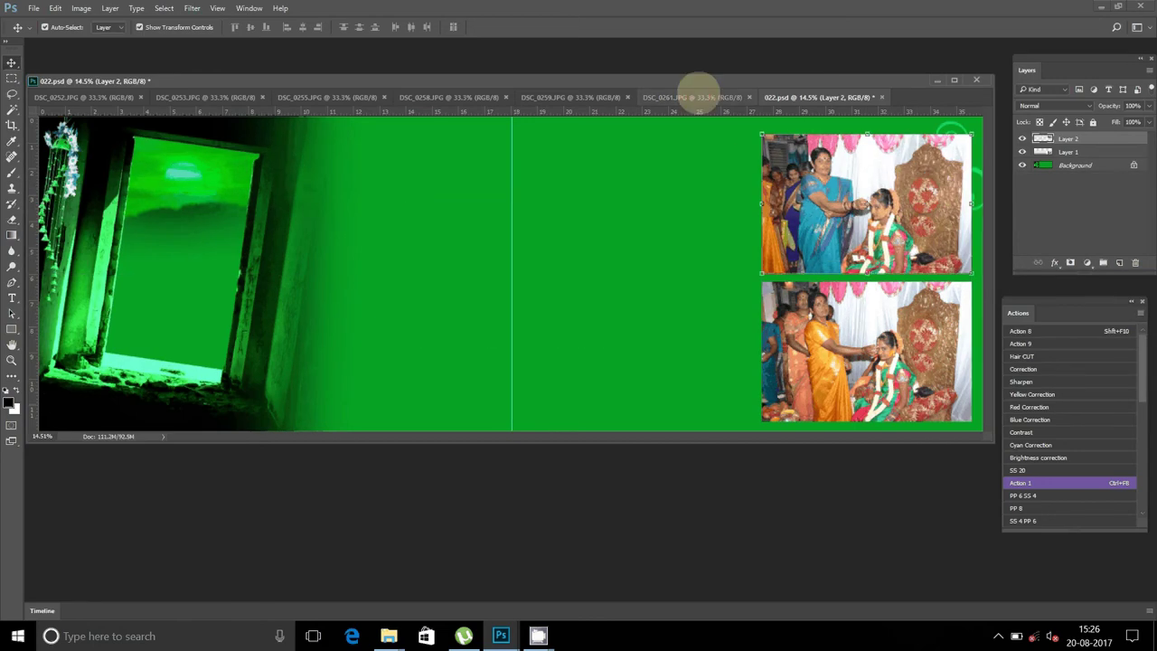
Resize DSC_0261.JPG to 8 inches wide.
left_click(699, 96)
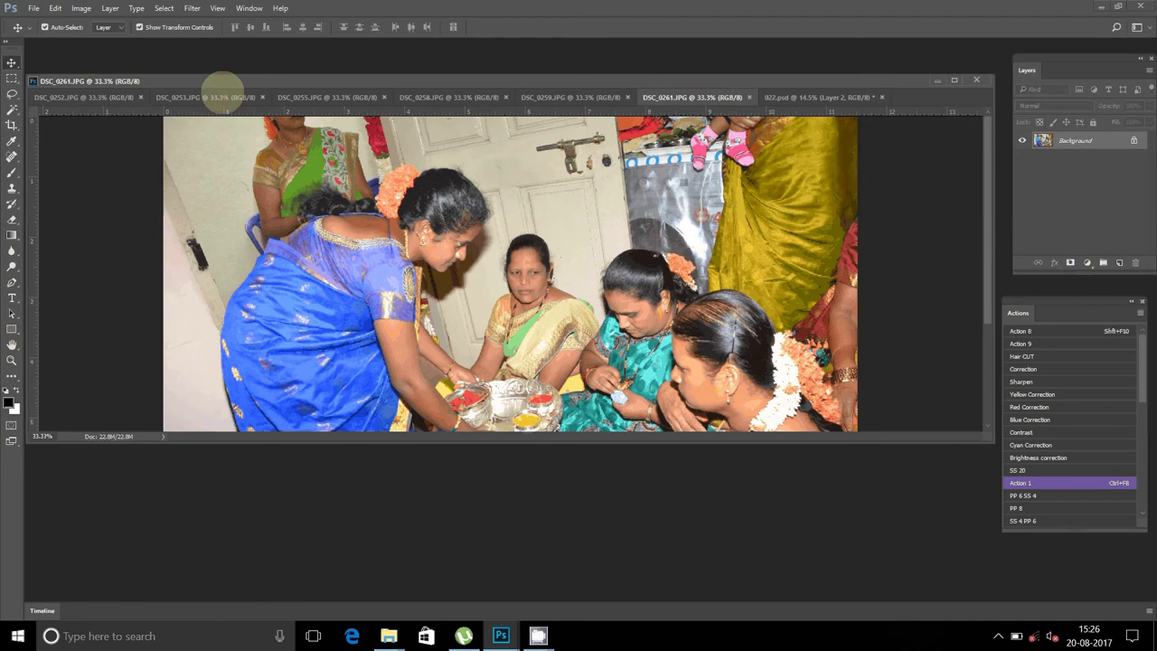
left_click(80, 8)
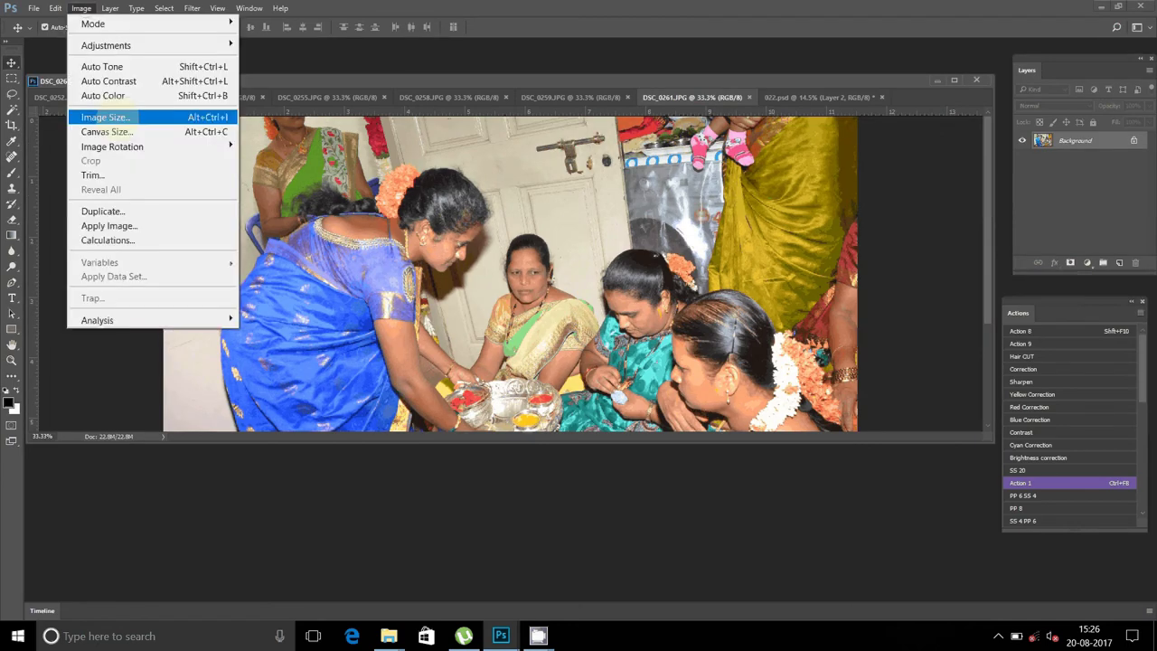
left_click(117, 117)
type("8")
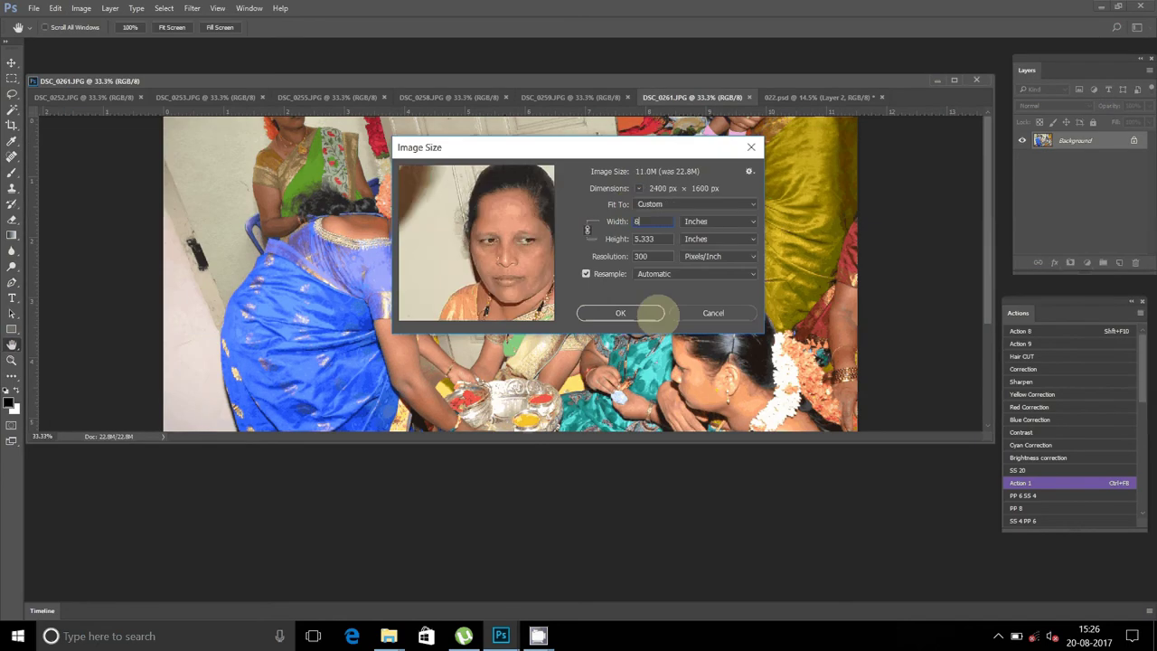
left_click(647, 313)
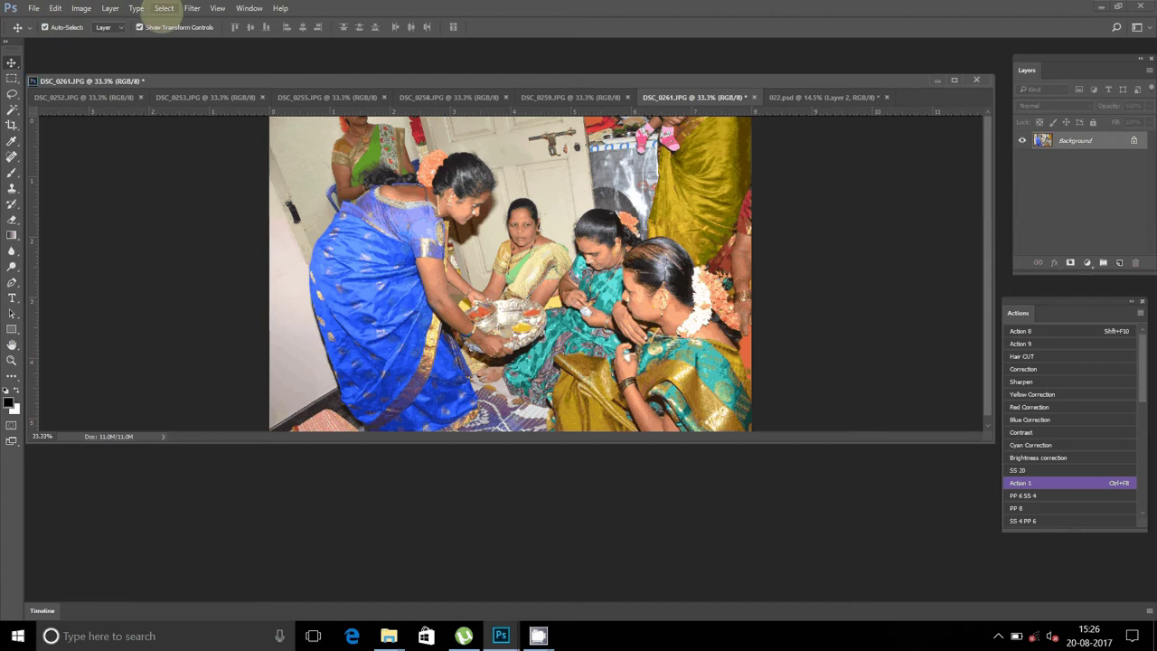
Select all of DSC_0261, cut it, and close the document without saving.
left_click(164, 8)
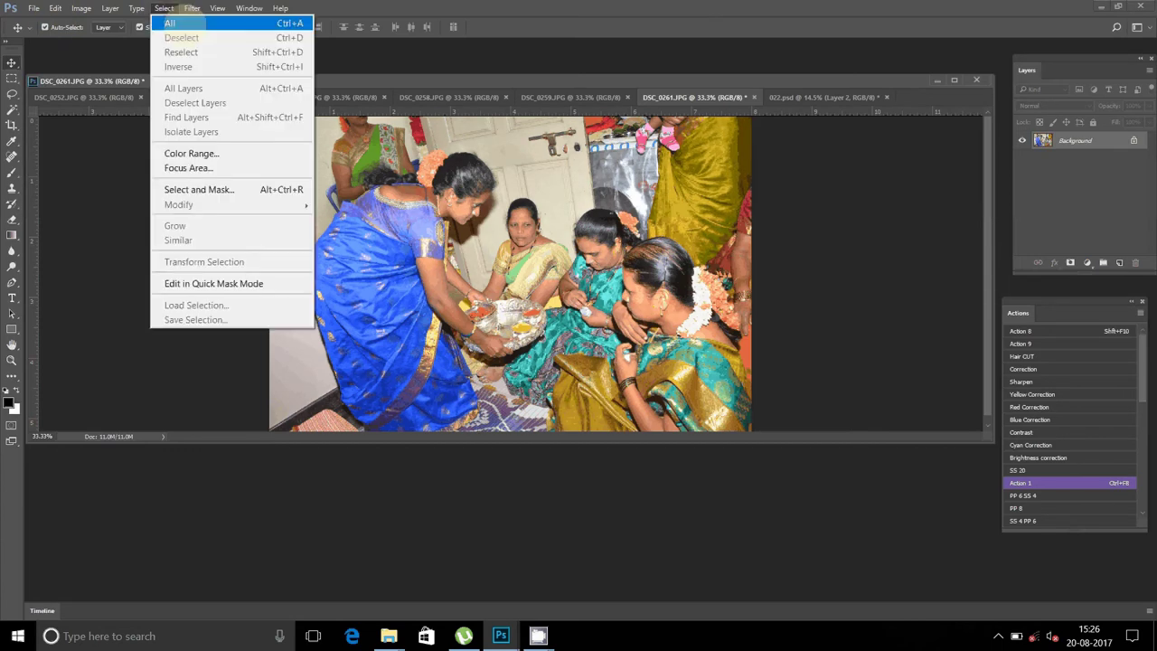
left_click(170, 22)
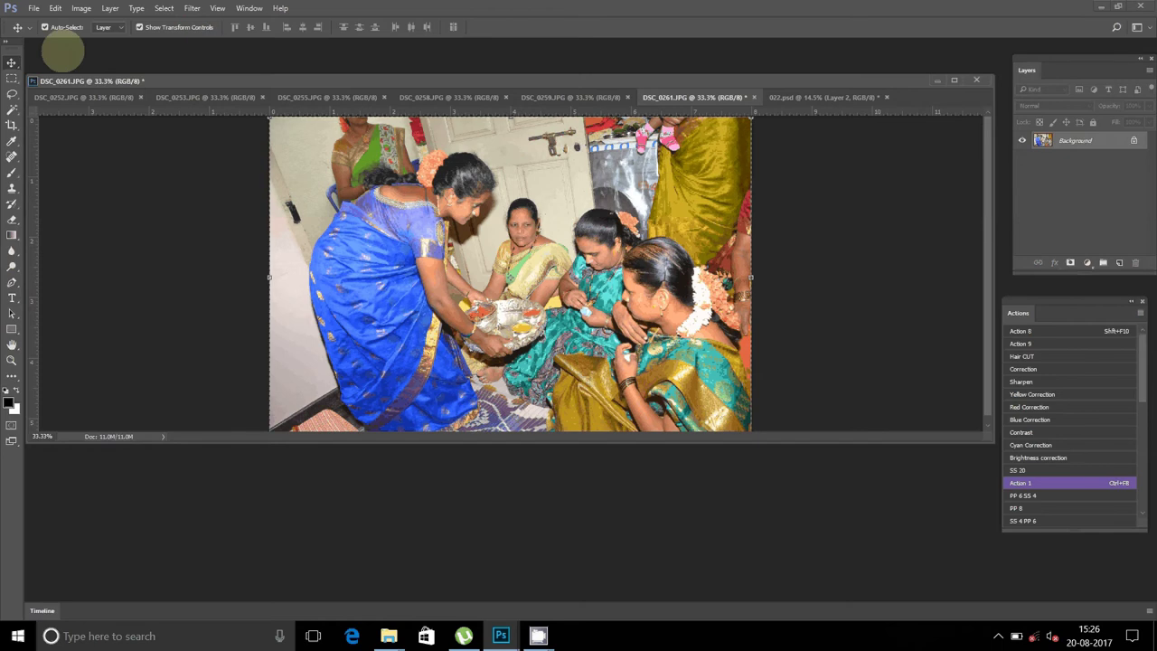
left_click(55, 8)
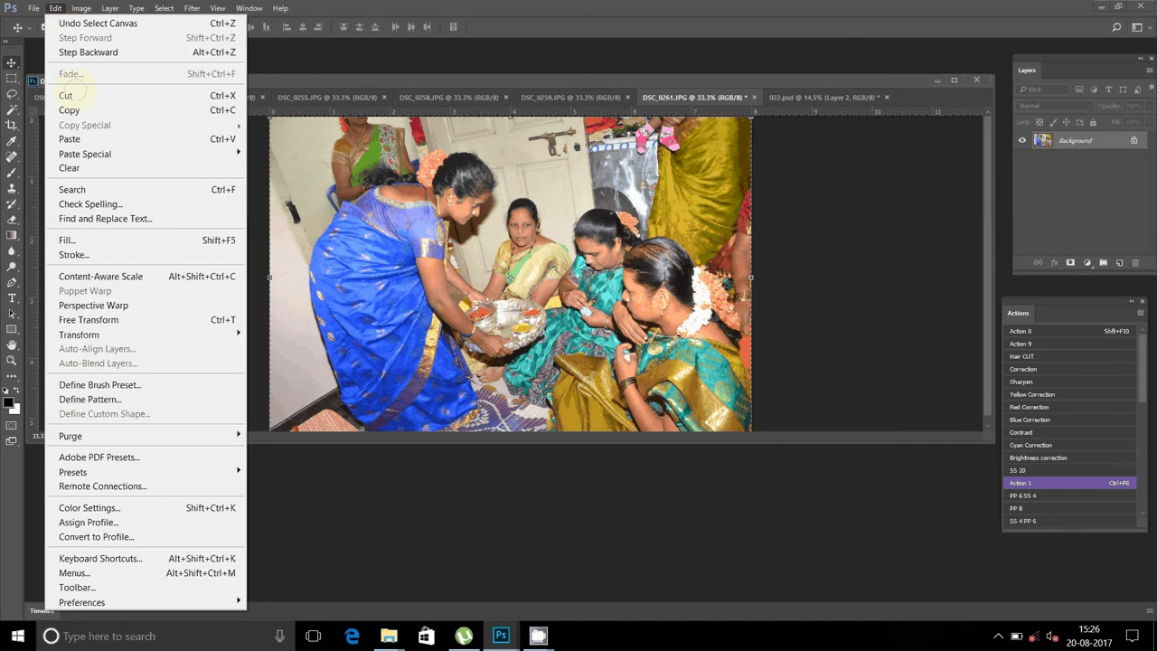
left_click(66, 95)
left_click(740, 96)
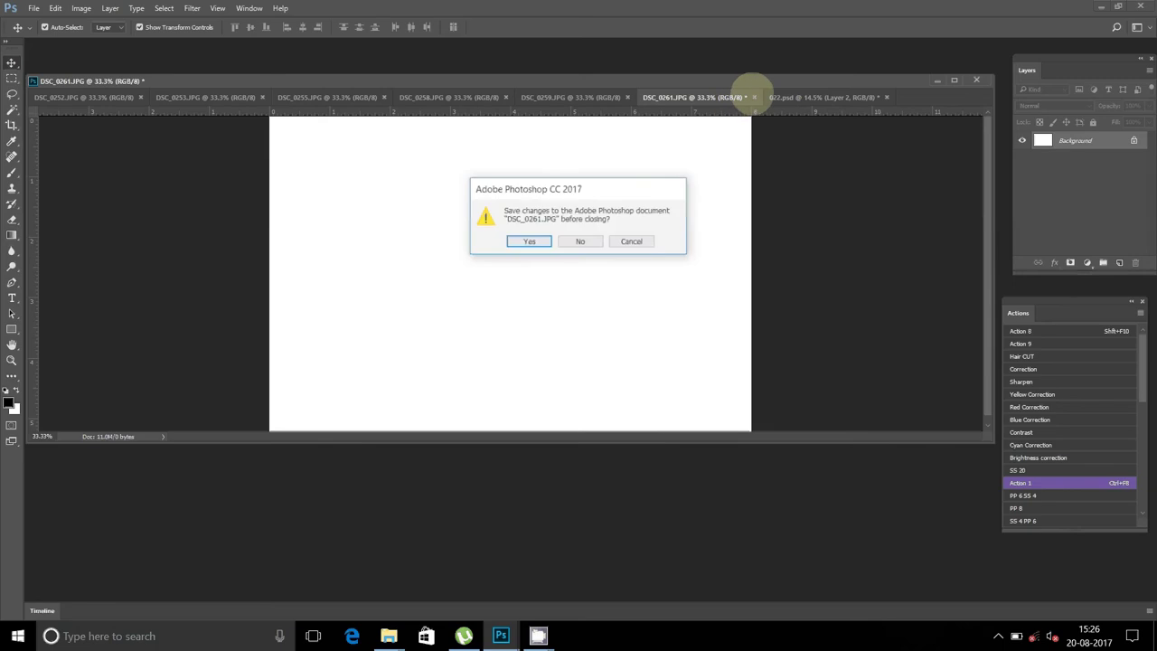
left_click(580, 242)
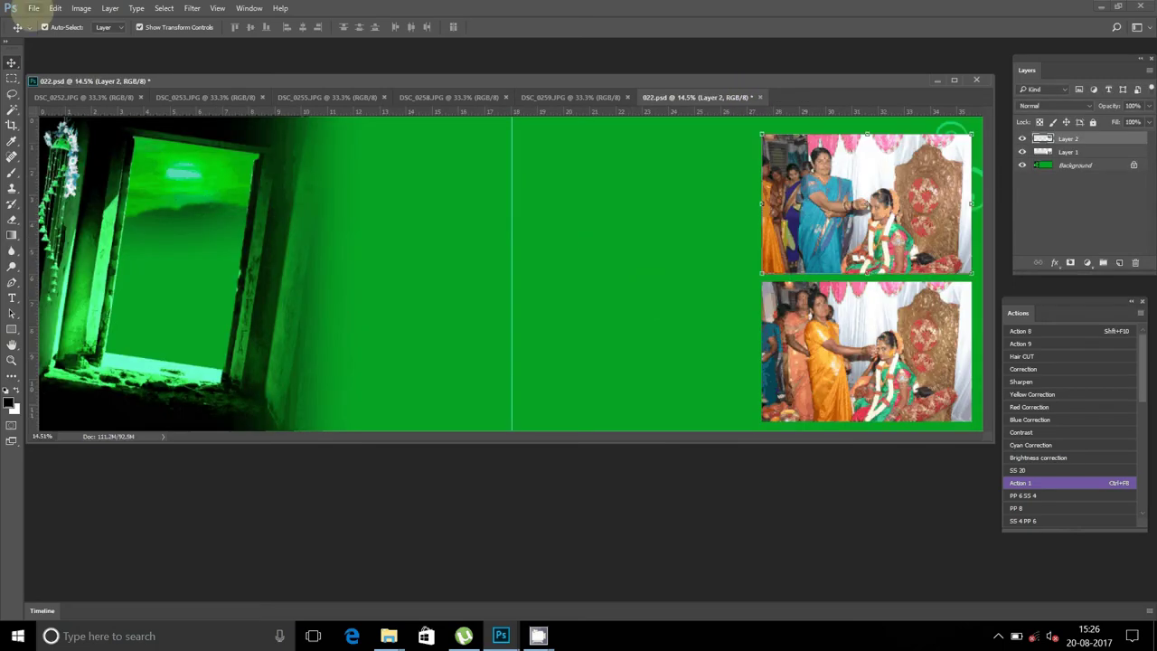
Paste the blue-sari photo as Layer 3 into the top-middle slot, then bring up DSC_0259.JPG.
left_click(55, 8)
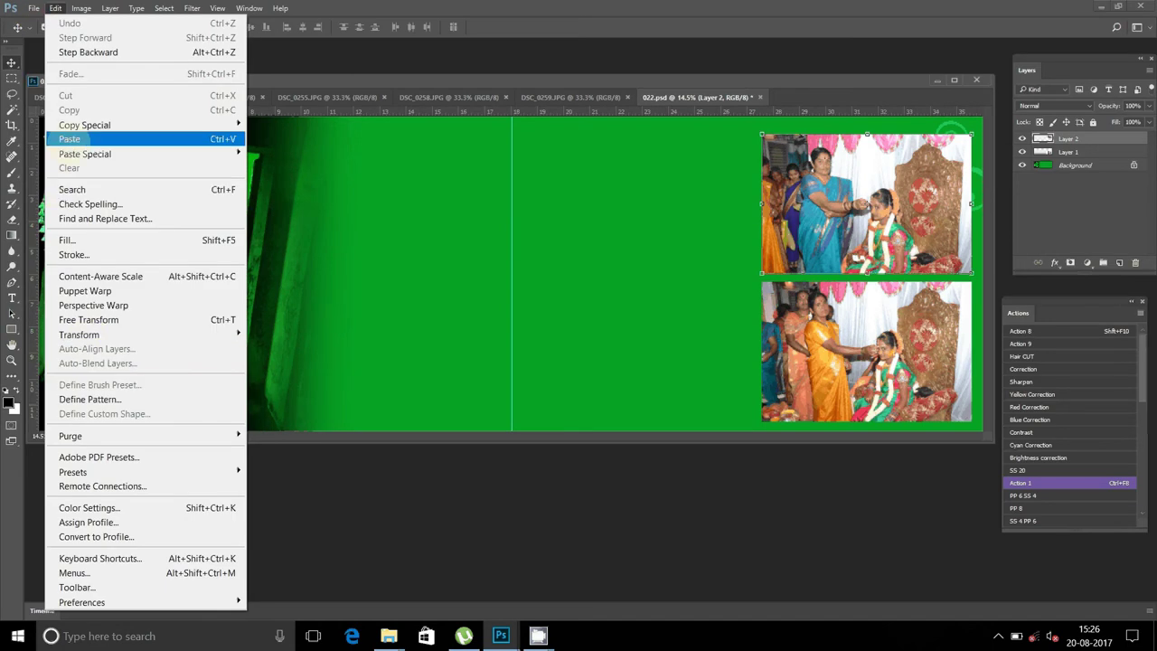
left_click(69, 139)
mouse_move(549, 231)
left_mouse_down()
mouse_move(719, 181)
mouse_move(684, 166)
left_mouse_up()
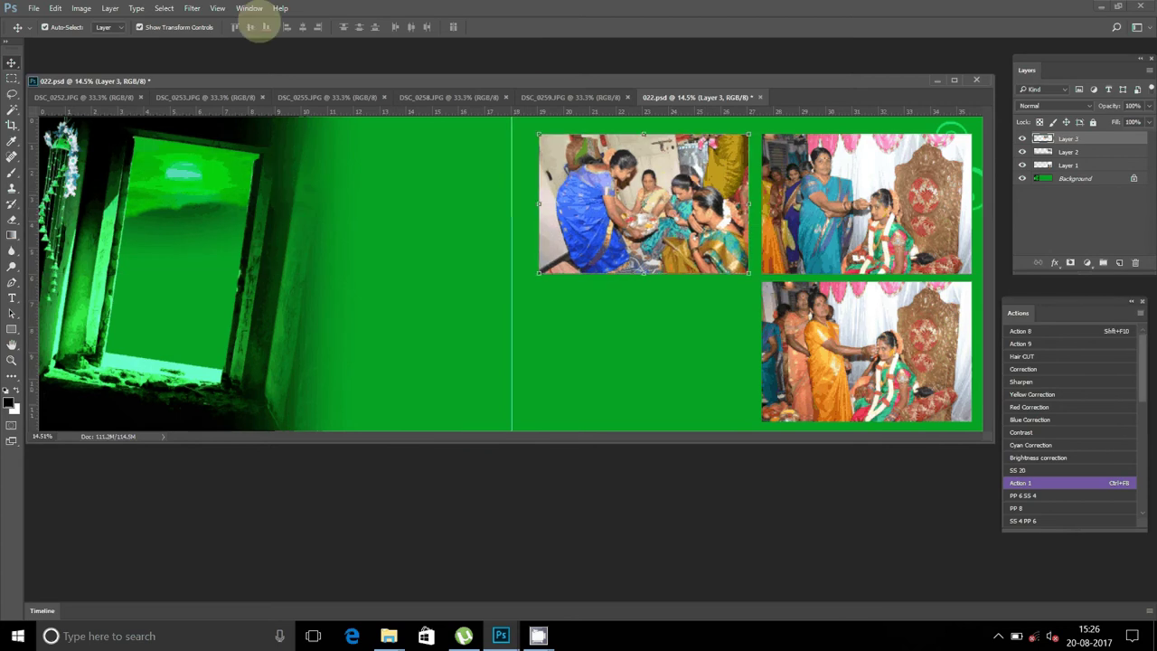
left_click(539, 98)
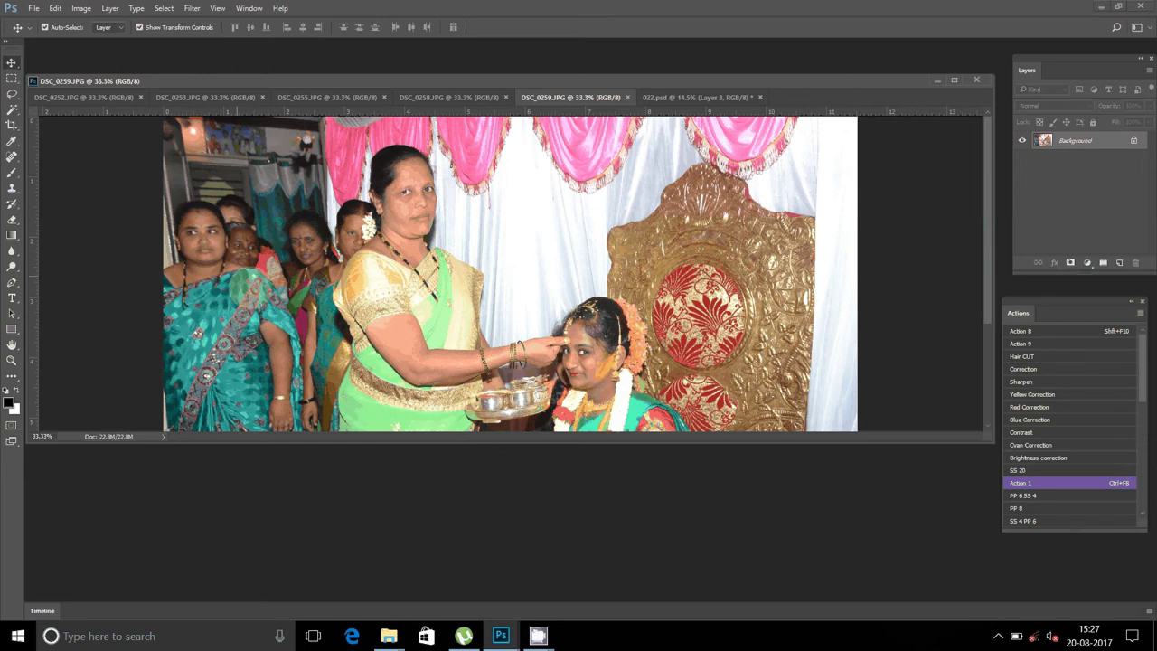
Resize DSC_0259 to 8 inches wide, giving 2400 × 1600 px at 300 ppi.
left_click(81, 8)
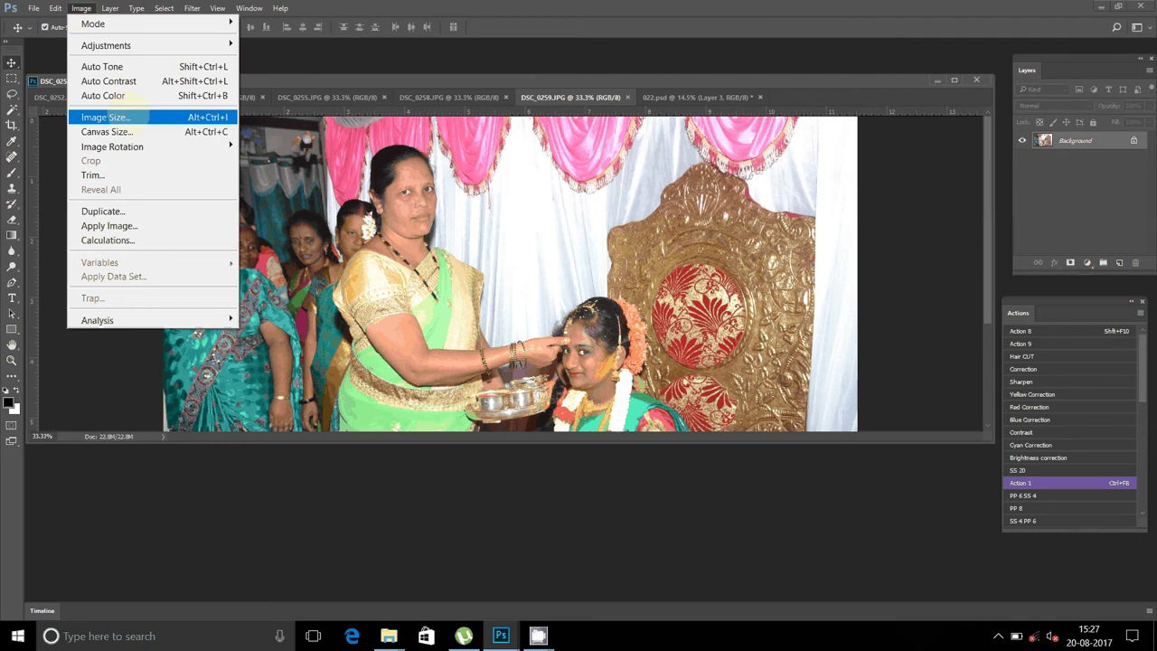
left_click(105, 117)
type("8")
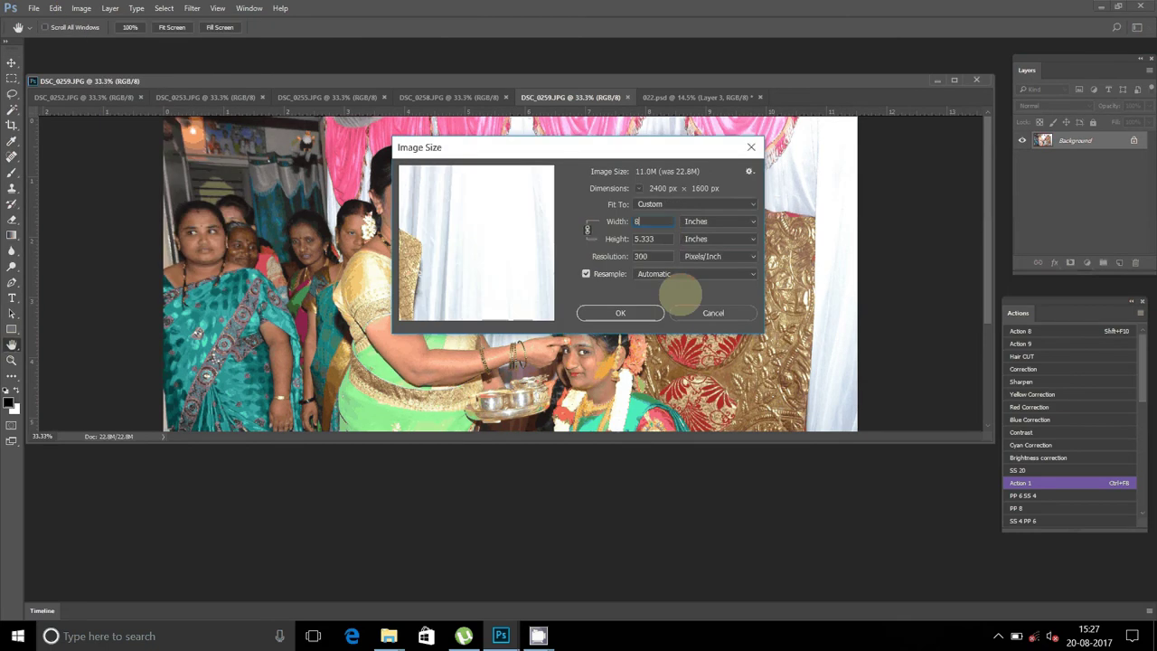
key("Return")
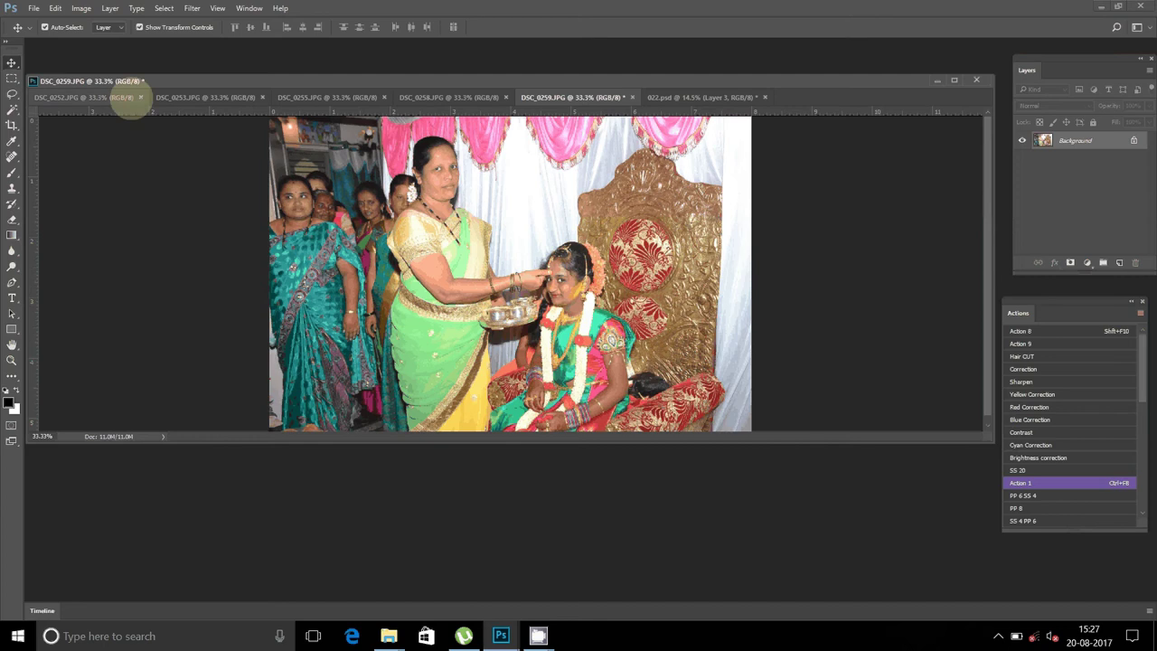
Select all of DSC_0259, cut it, and close it without saving.
left_click(34, 9)
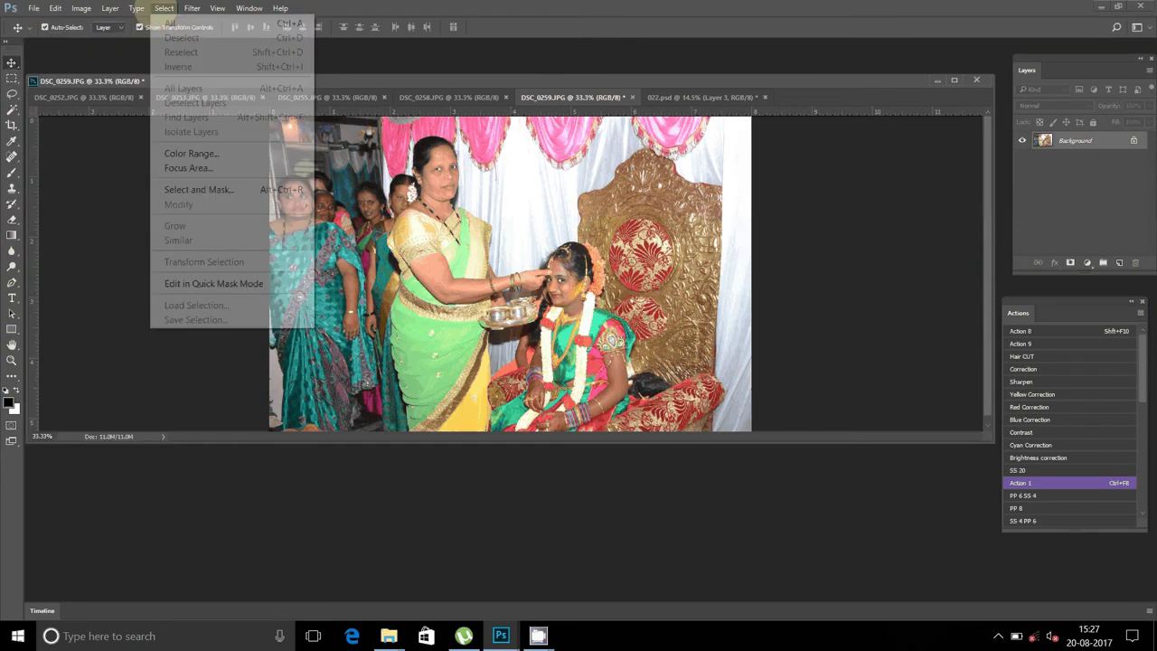
left_click(170, 23)
left_click(55, 8)
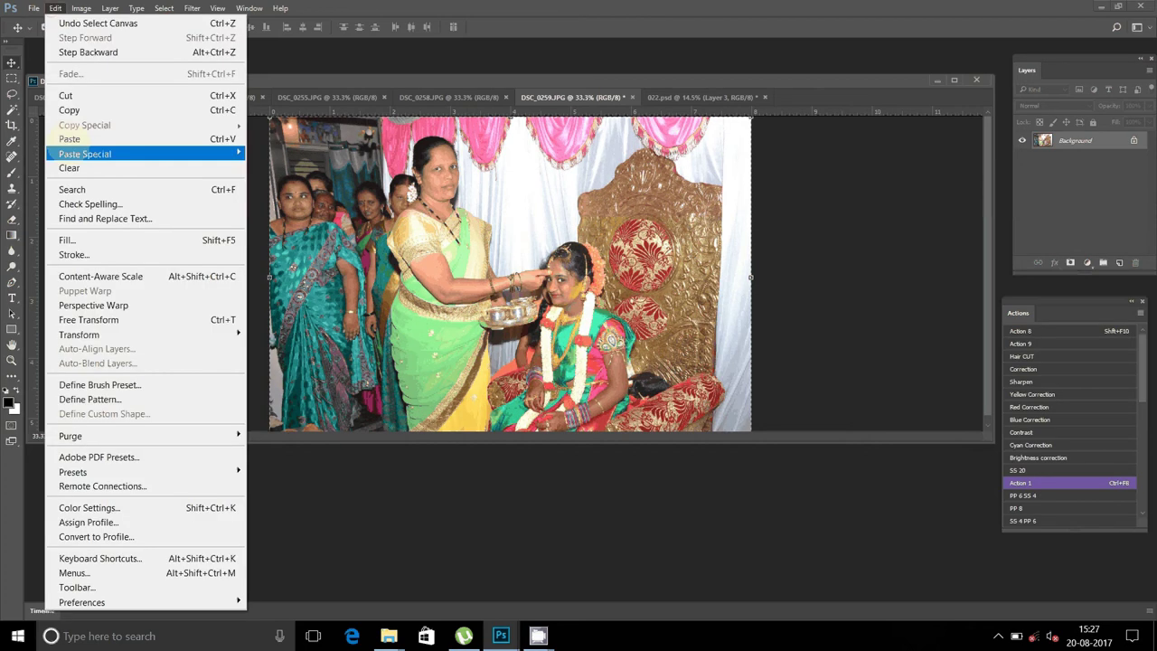
left_click(69, 167)
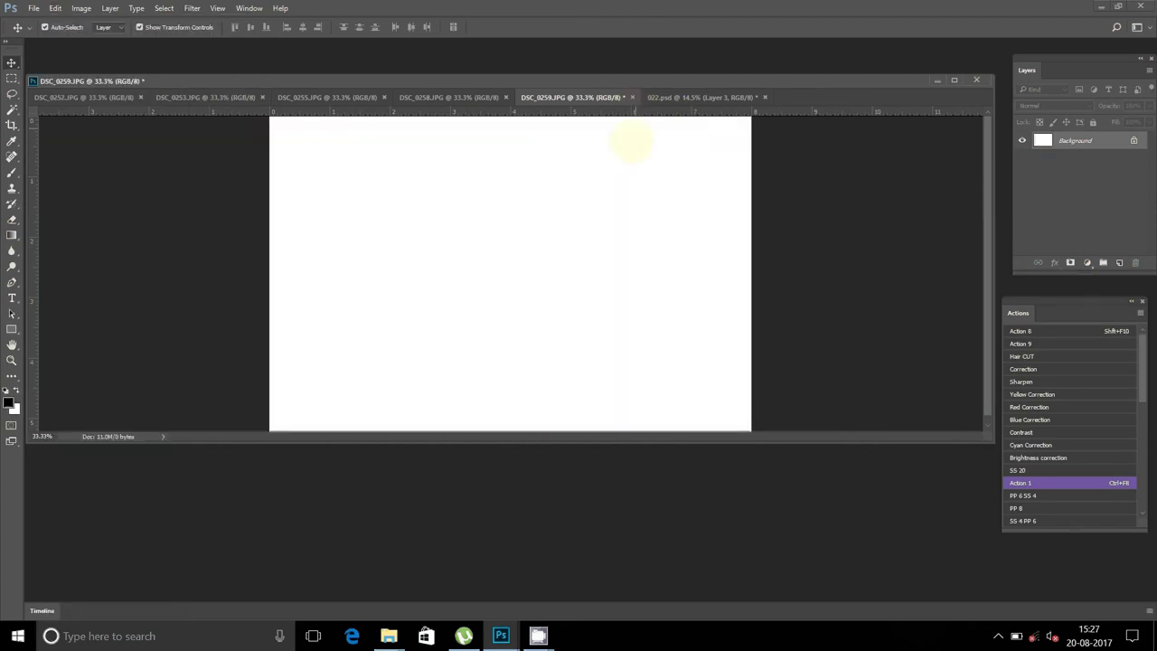
left_click(631, 97)
left_click(588, 240)
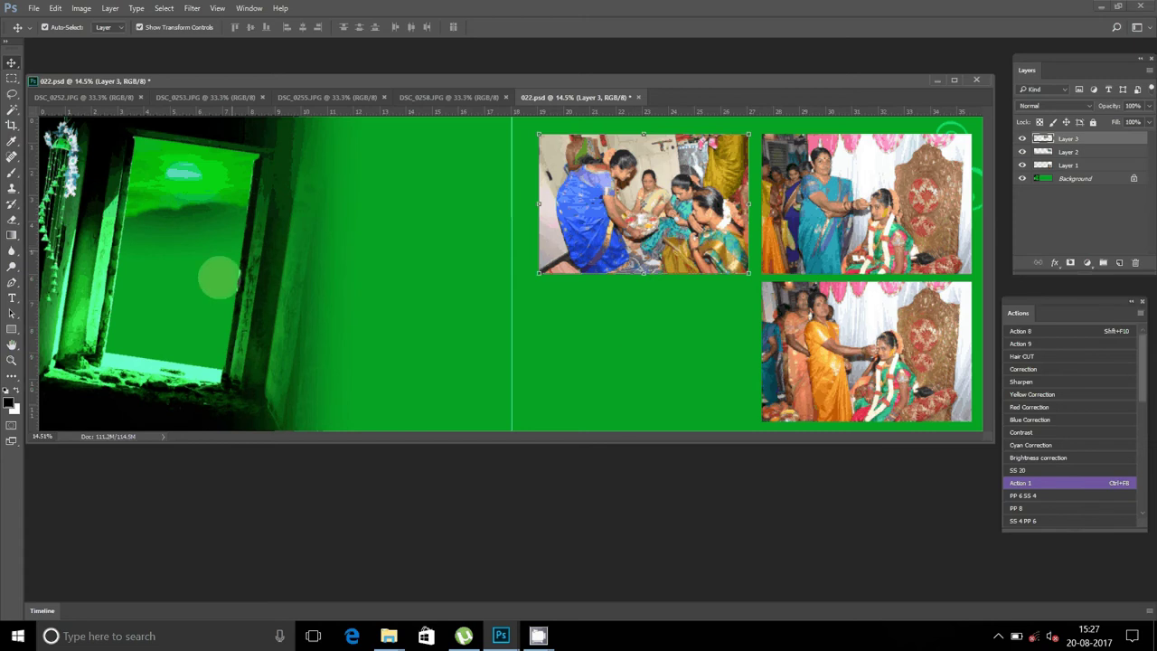
Paste the photo as Layer 4 into the lower-middle slot, then bring up DSC_0258.JPG.
left_click(56, 8)
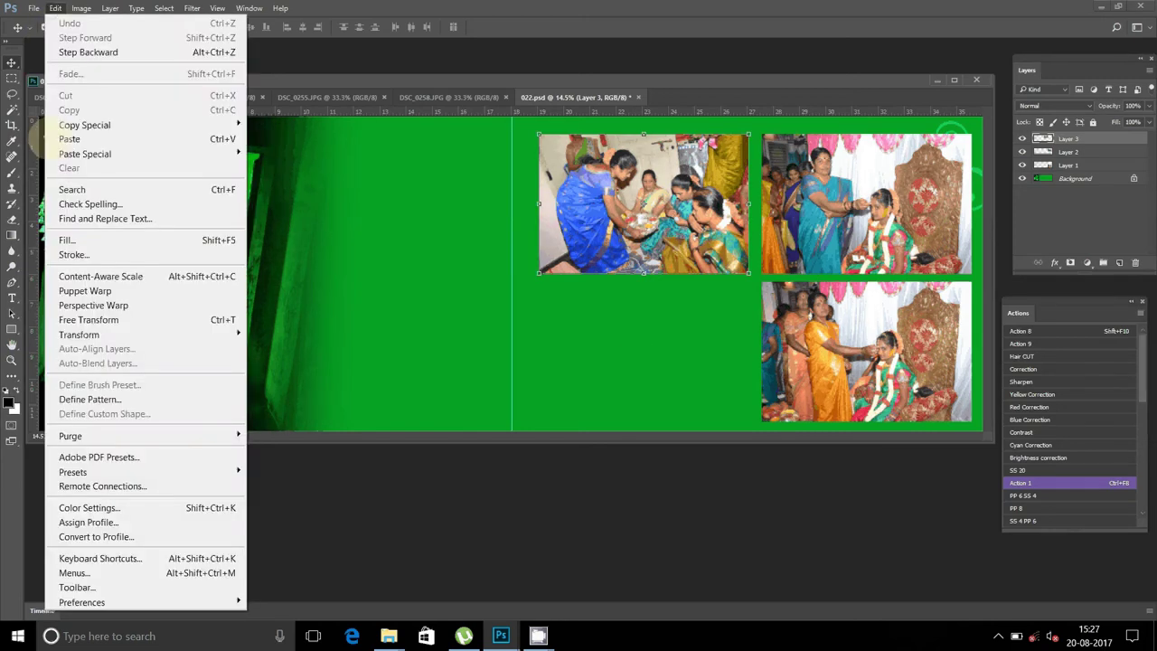
left_click(70, 139)
mouse_move(577, 249)
left_mouse_down()
mouse_move(684, 318)
mouse_move(707, 318)
left_mouse_up()
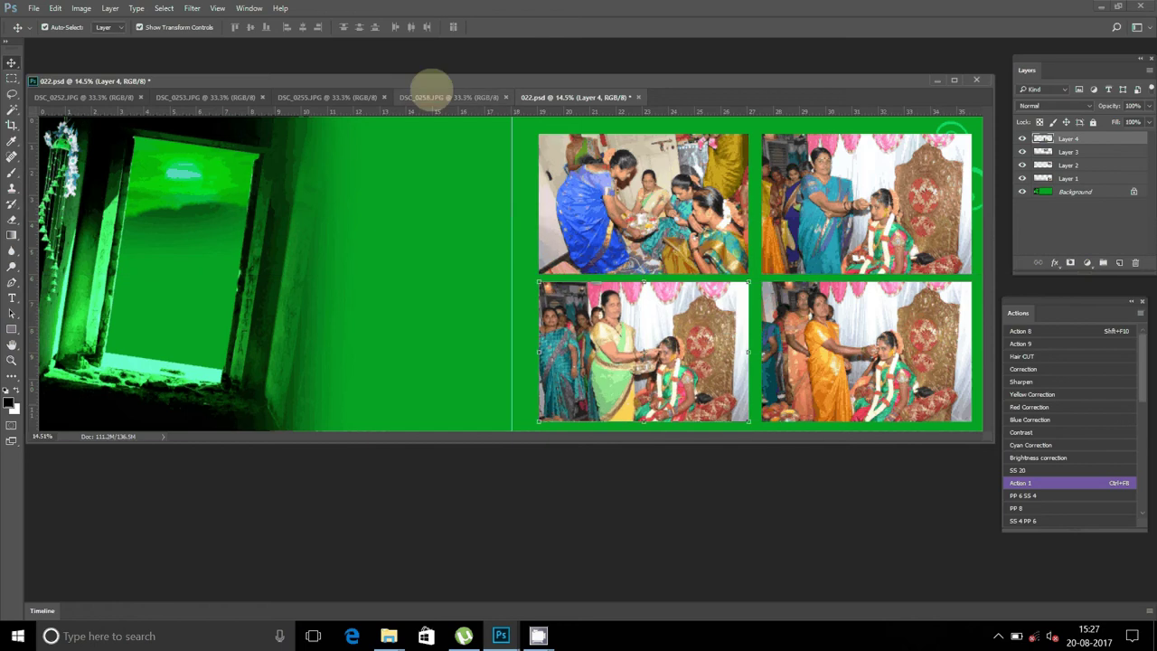
left_click(432, 97)
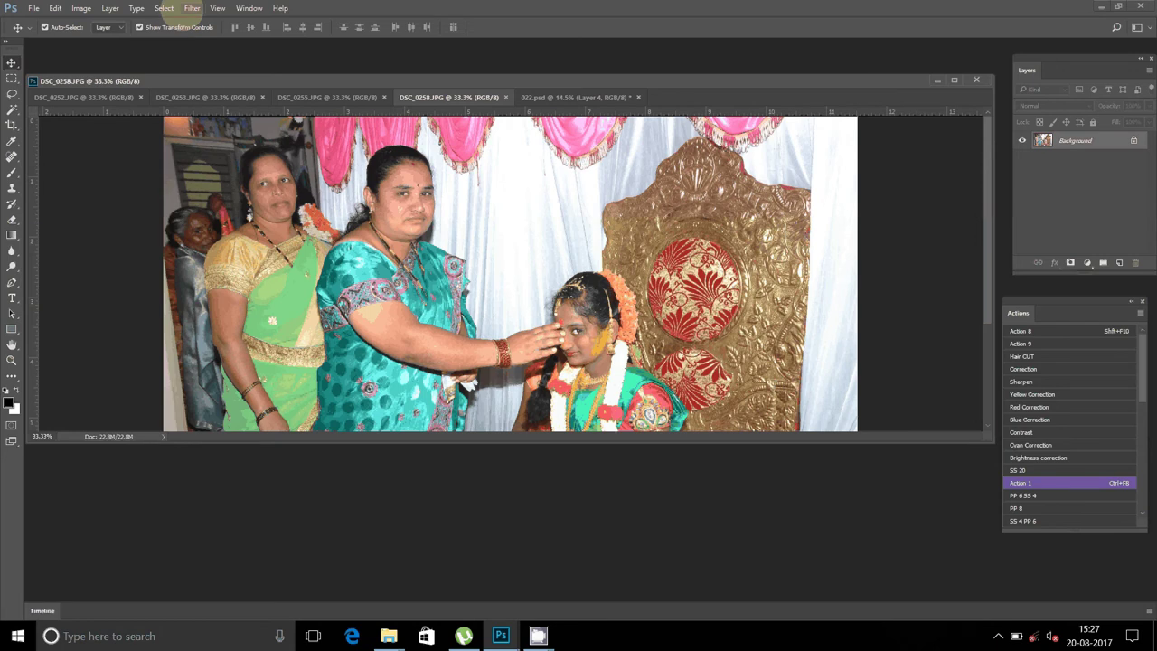
Minimize Photoshop and the Appi Anna and 12x36 folder windows to reveal the desktop.
left_click(1101, 6)
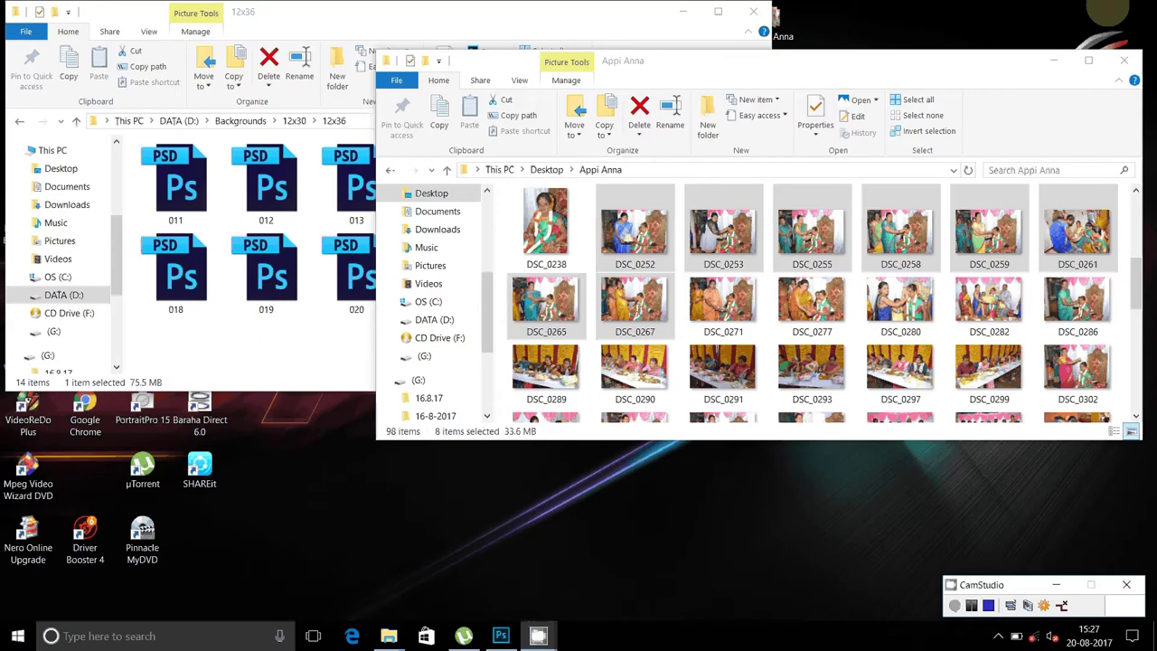
left_click(1054, 61)
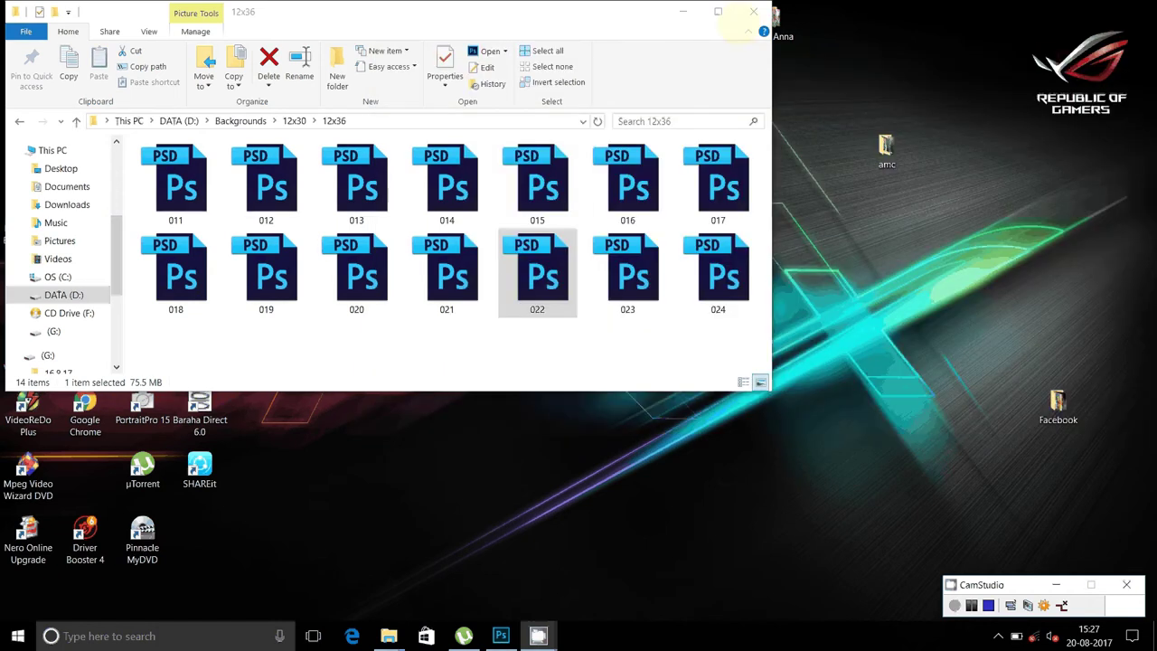
left_click(682, 12)
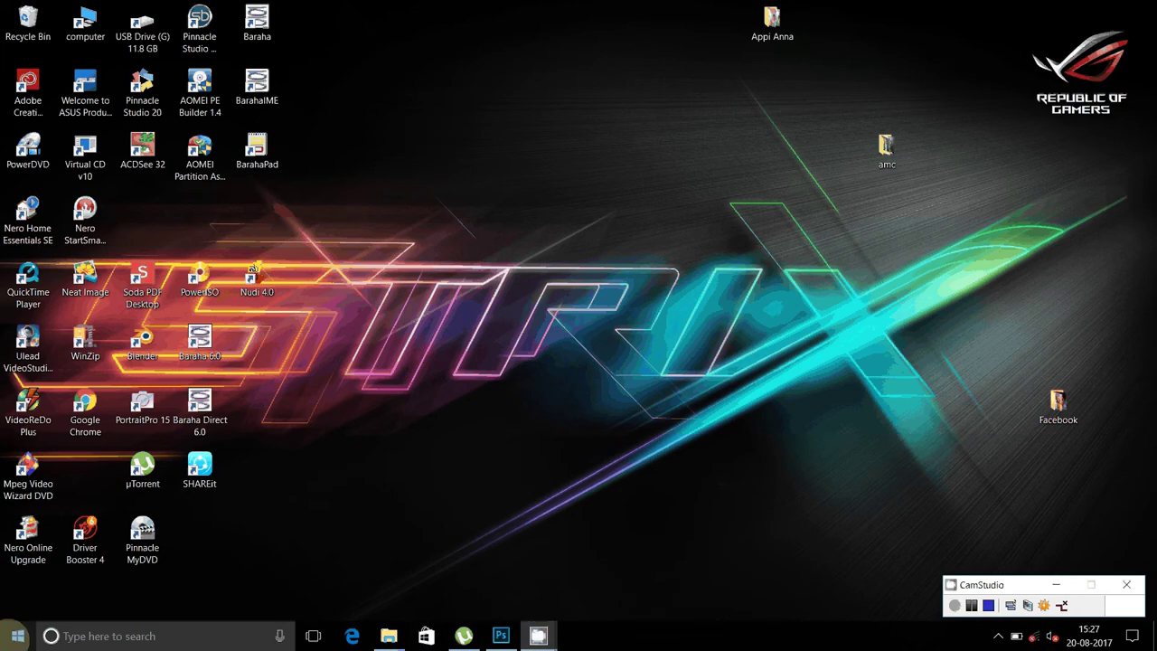
left_click(17, 636)
left_click(538, 570)
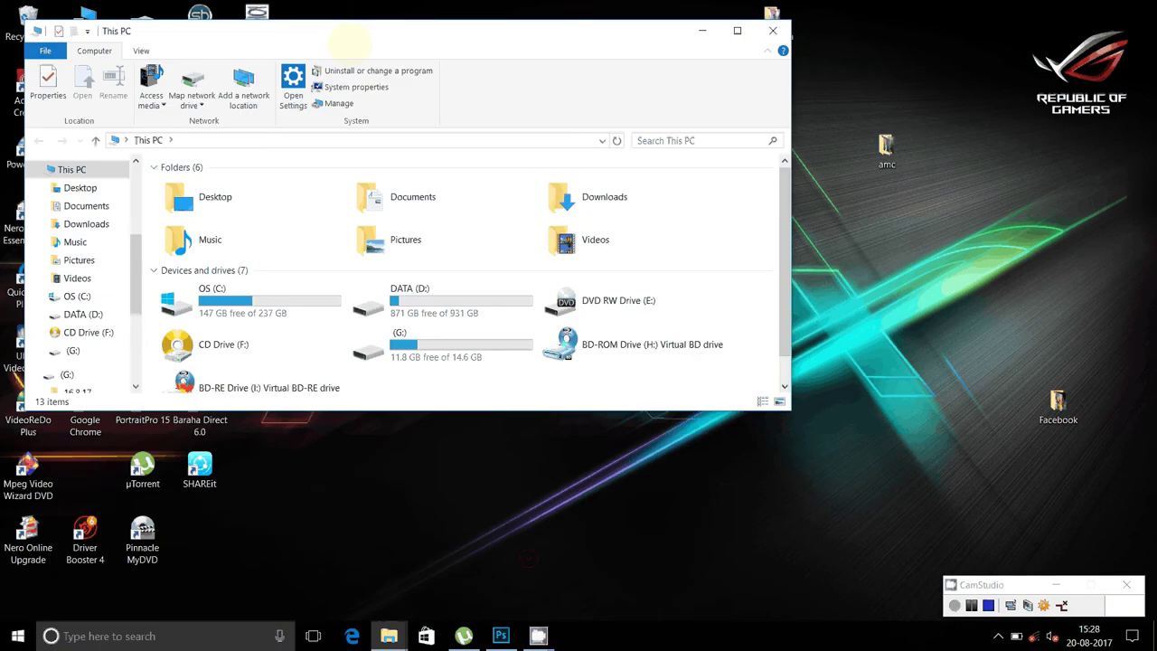
left_click(336, 87)
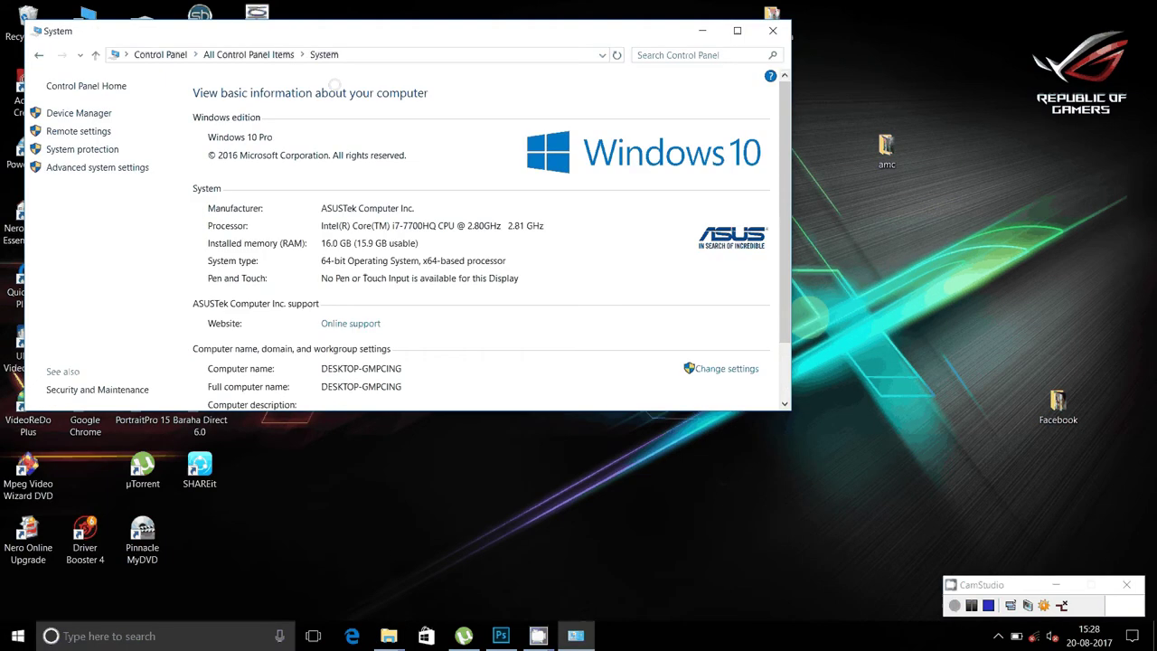
left_click(737, 31)
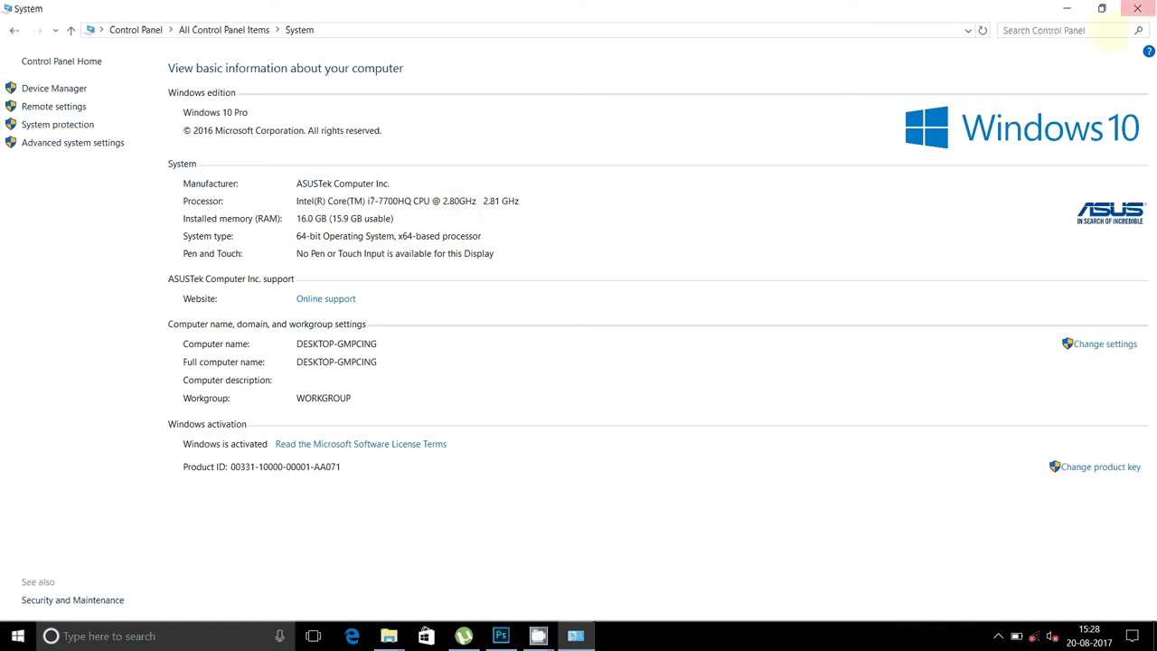
left_click(1105, 9)
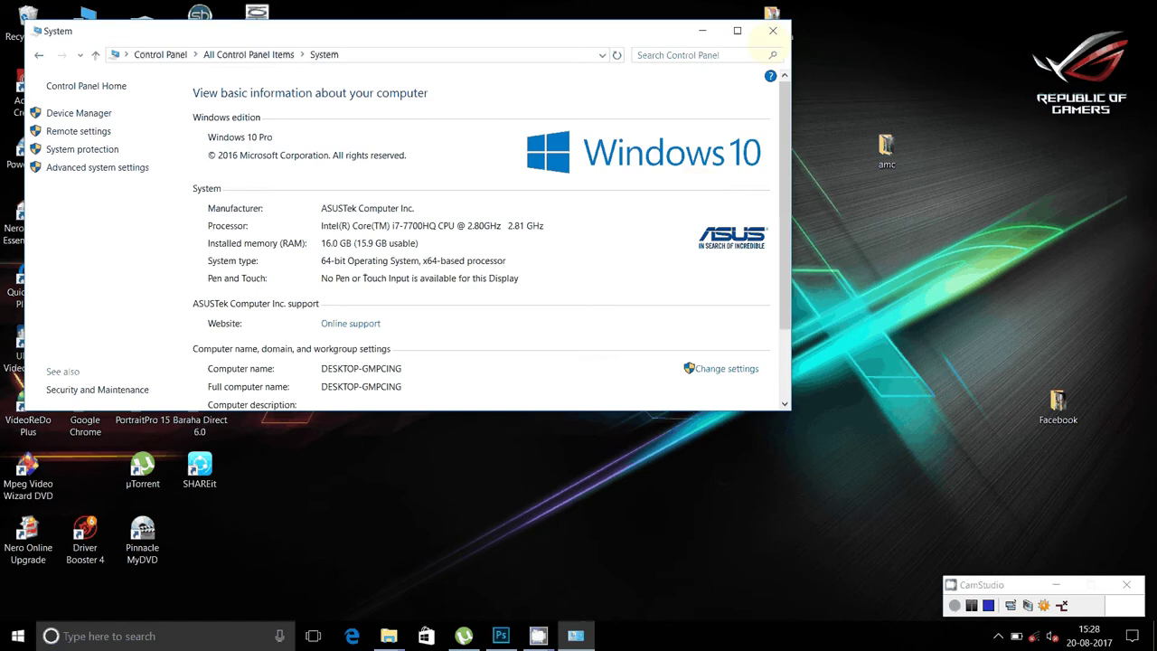
left_click(773, 31)
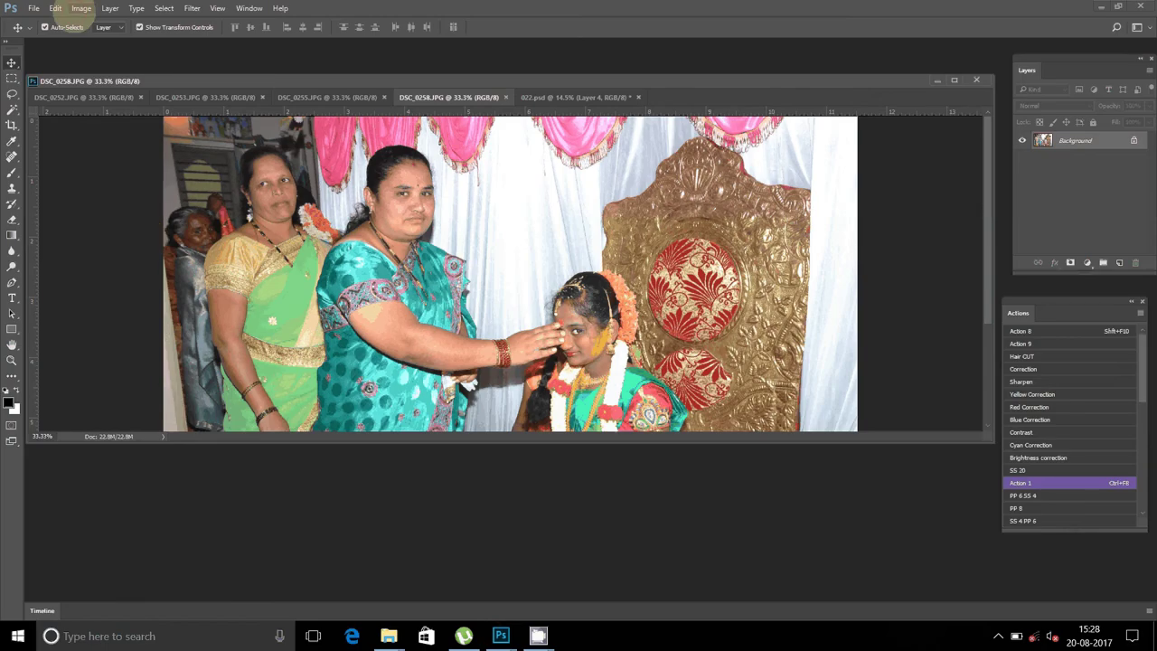
Resize DSC_0258 to 8 inches wide, cut the whole image, and close it unsaved.
key("ctrl+alt+i")
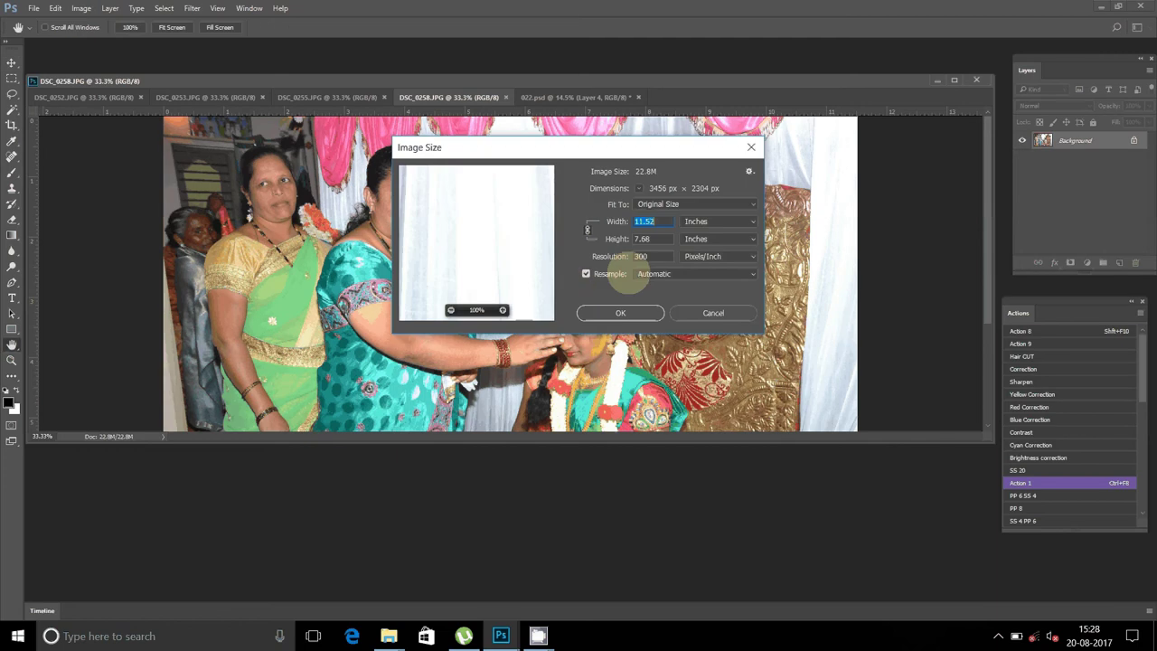
type("8")
left_click(620, 313)
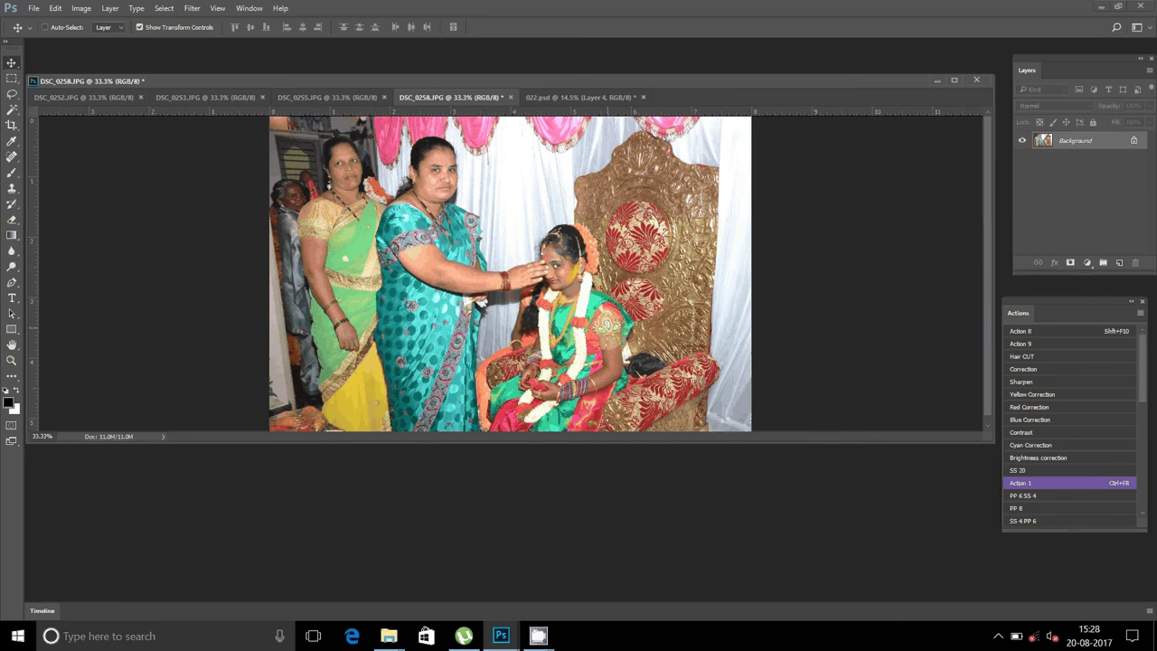
key("ctrl+a")
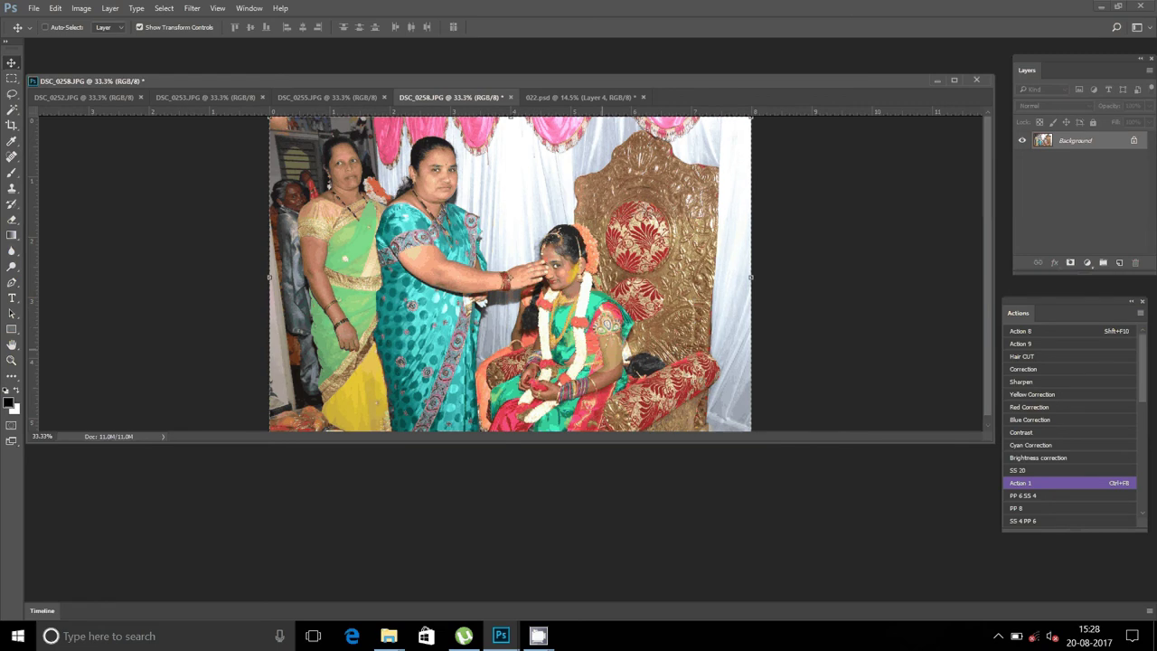
key("BackSpace")
left_click(510, 96)
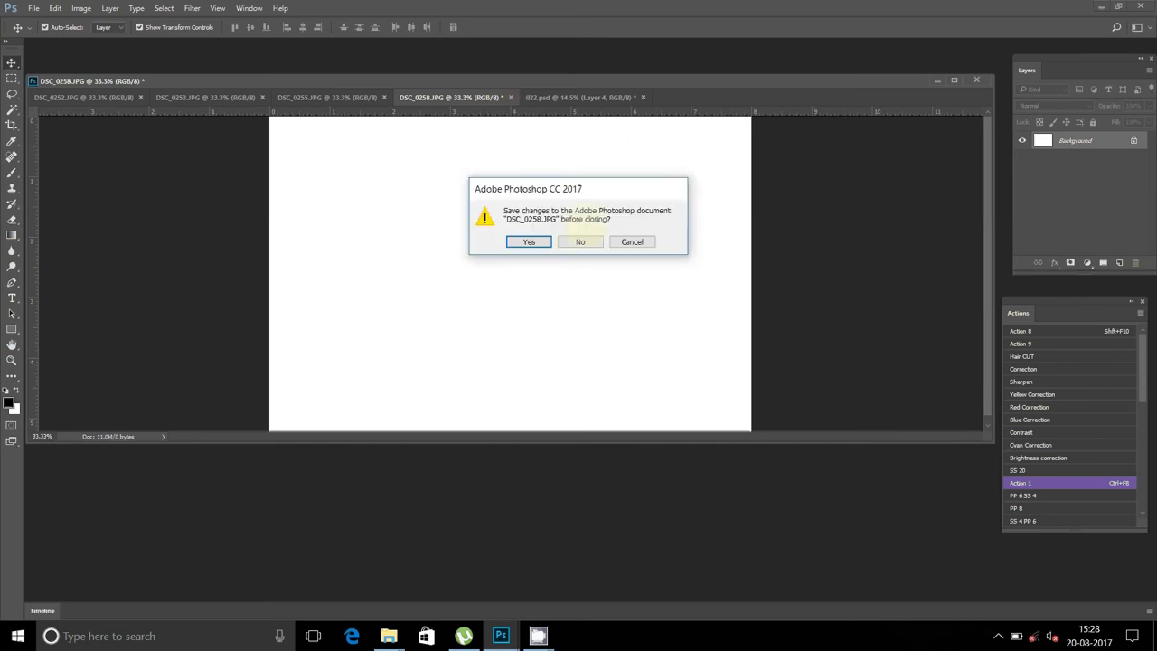
left_click(580, 242)
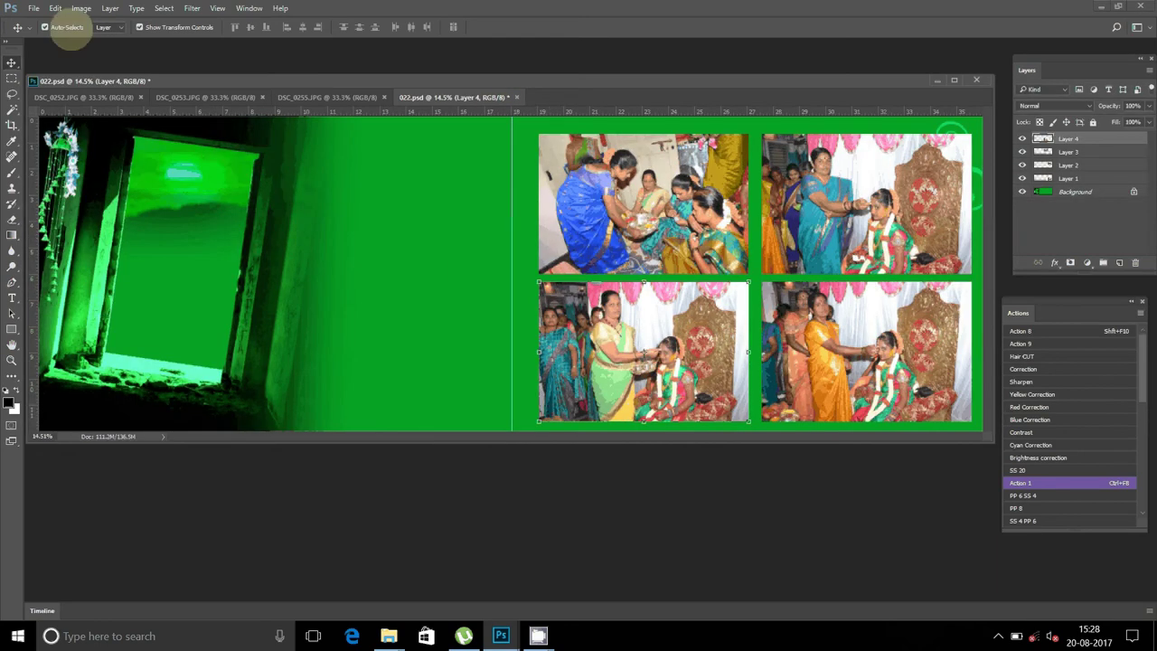
Paste the photo as Layer 5 into the left page's upper slot, then bring up DSC_0255.JPG.
left_click(55, 8)
left_click(70, 138)
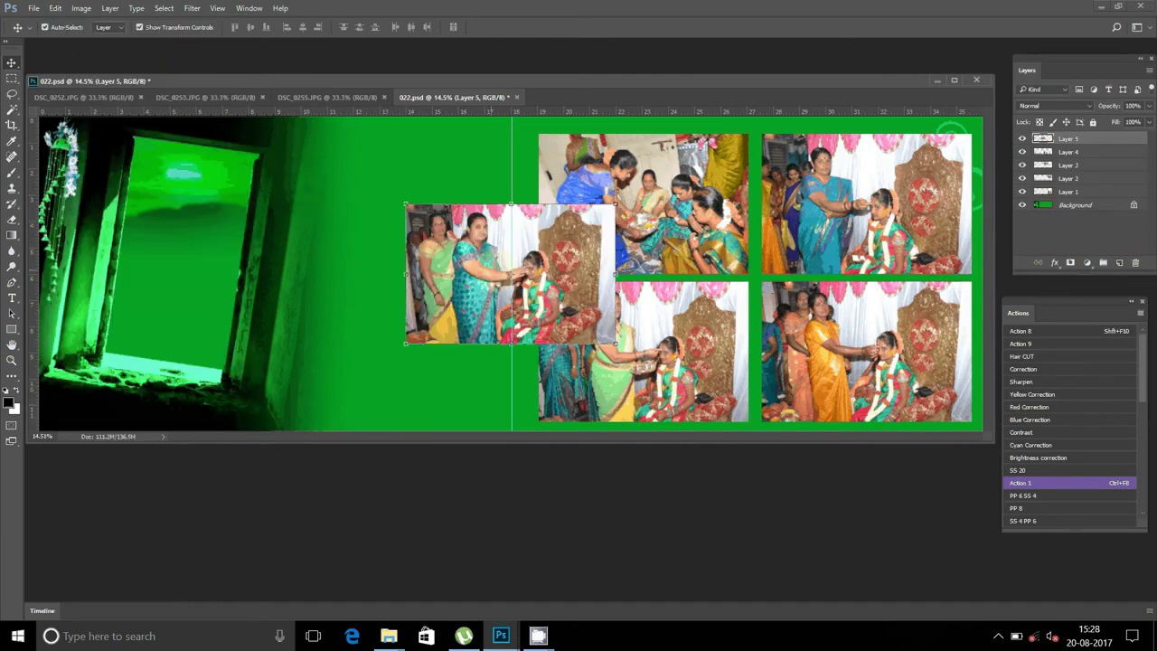
mouse_move(490, 111)
left_mouse_down()
mouse_move(529, 217)
mouse_move(512, 220)
mouse_move(414, 147)
mouse_move(443, 156)
left_mouse_up()
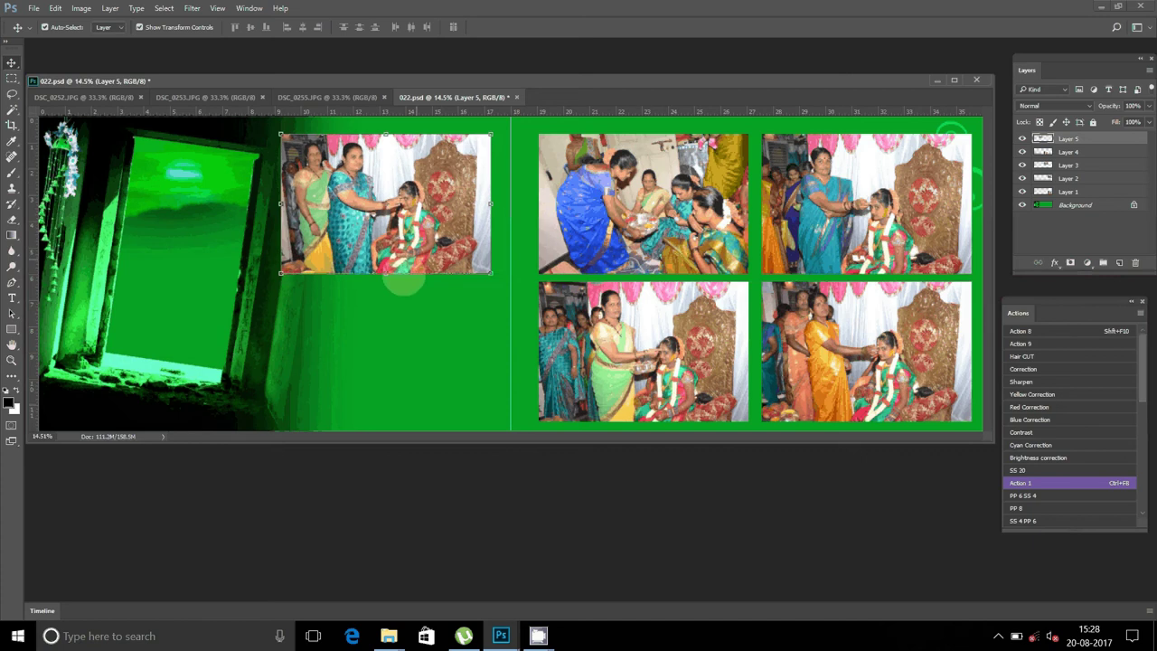
key("ctrl+shift+Tab")
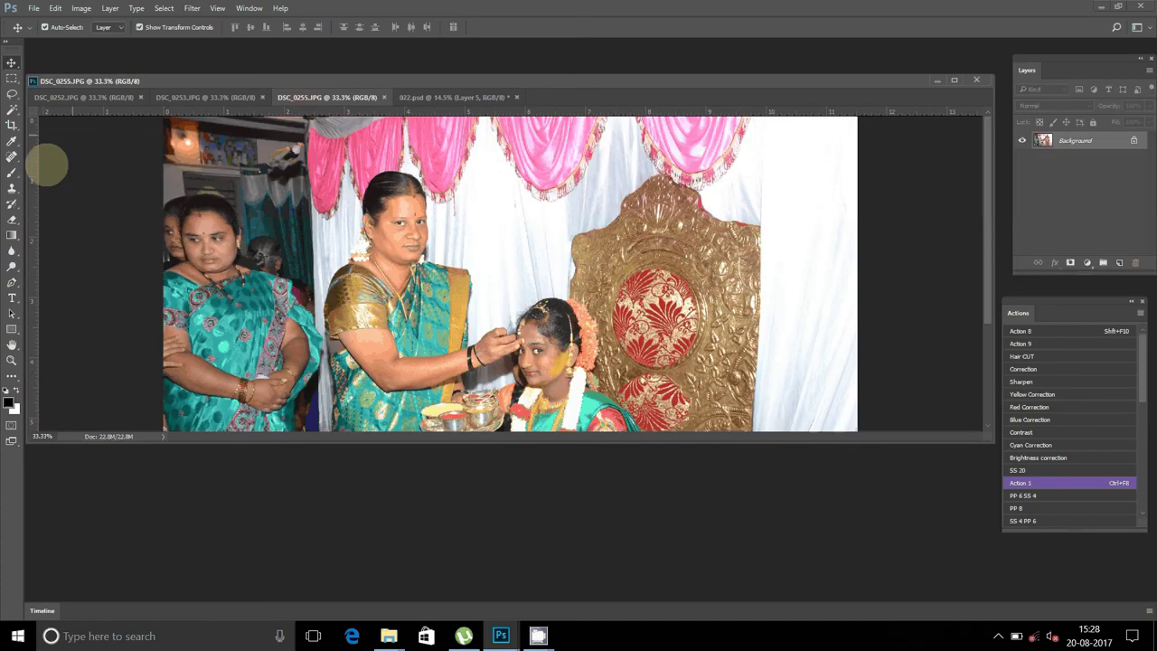
Shrink DSC_0255 via Image Size, cut the whole photo, and close it without saving.
key("alt+i")
key("i")
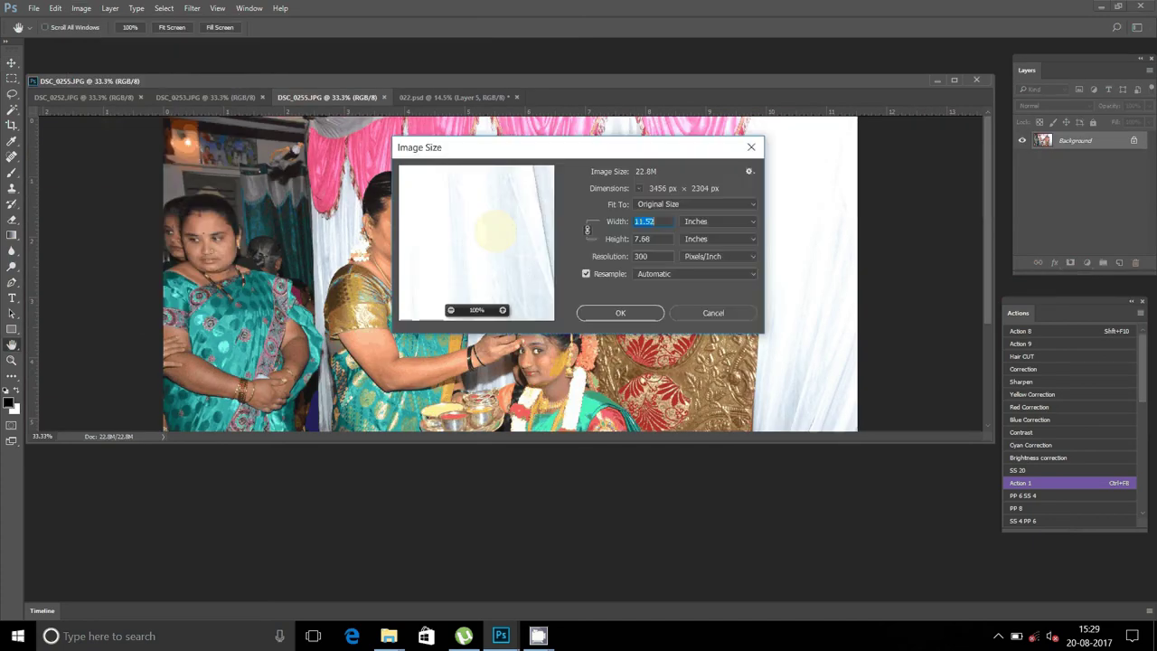
key("Return")
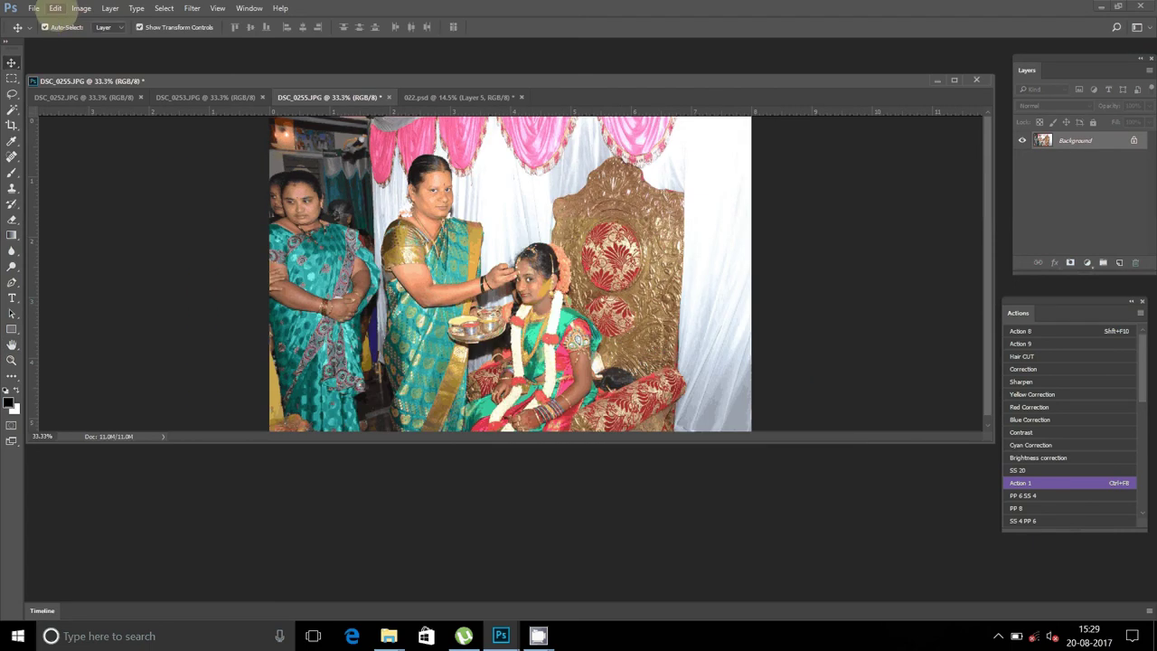
left_click(55, 8)
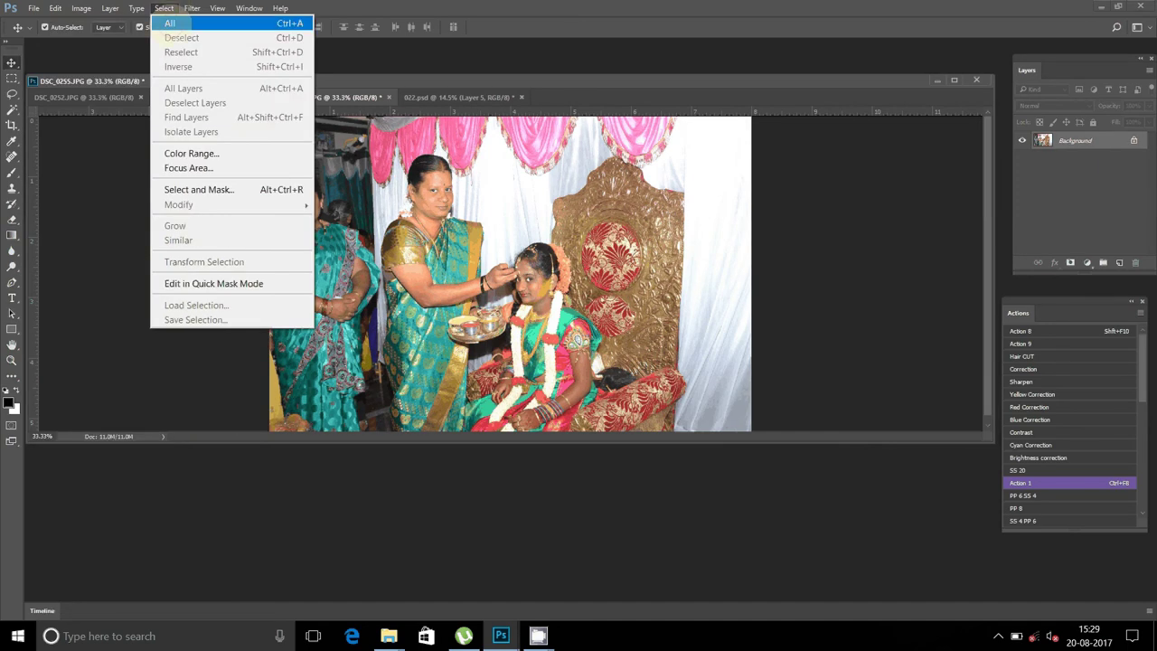
left_click(170, 22)
left_click(55, 8)
left_click(69, 167)
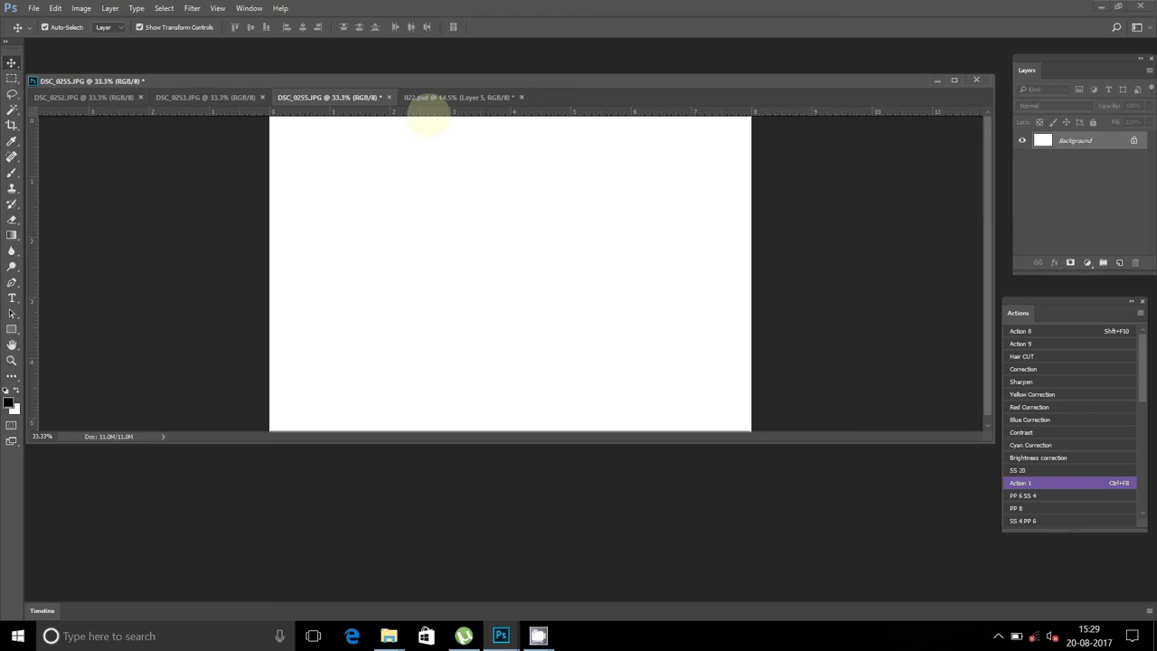
left_click(389, 97)
left_click(580, 240)
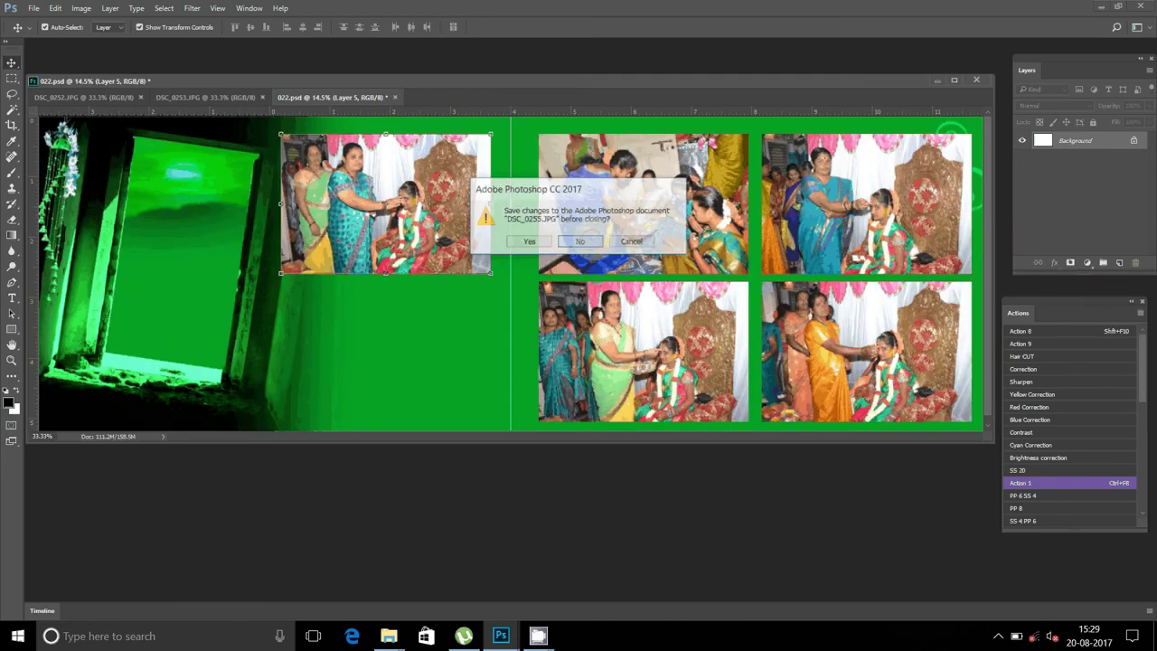
Paste the photo as Layer 6 into the lower slot of the left page.
left_click(55, 8)
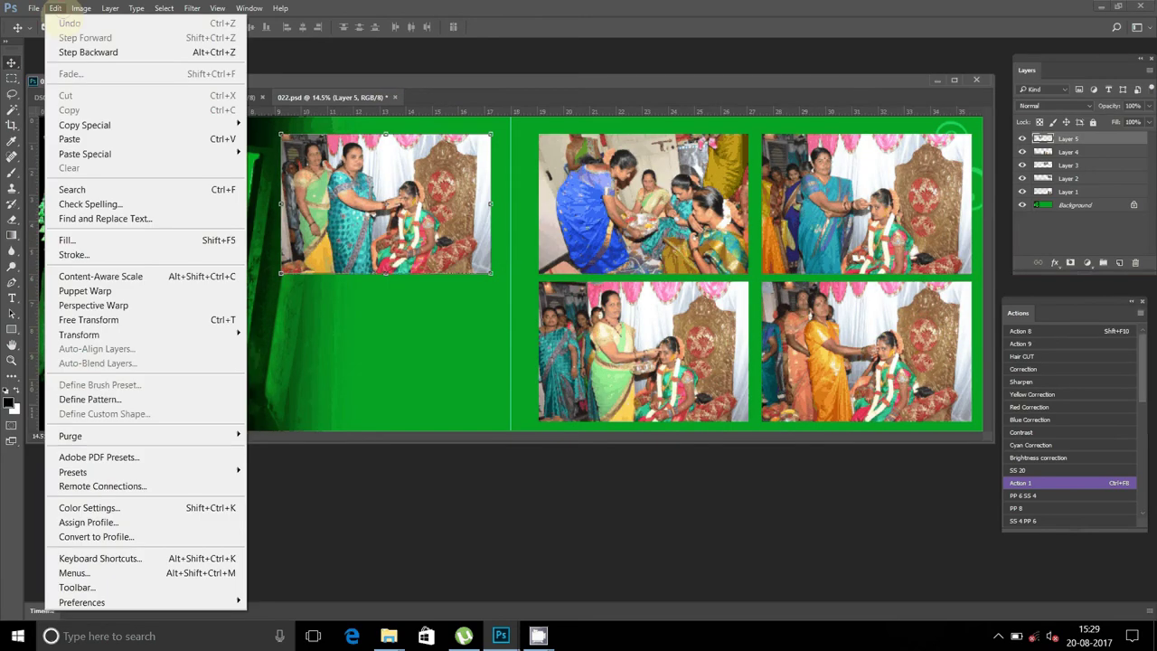
left_click(69, 139)
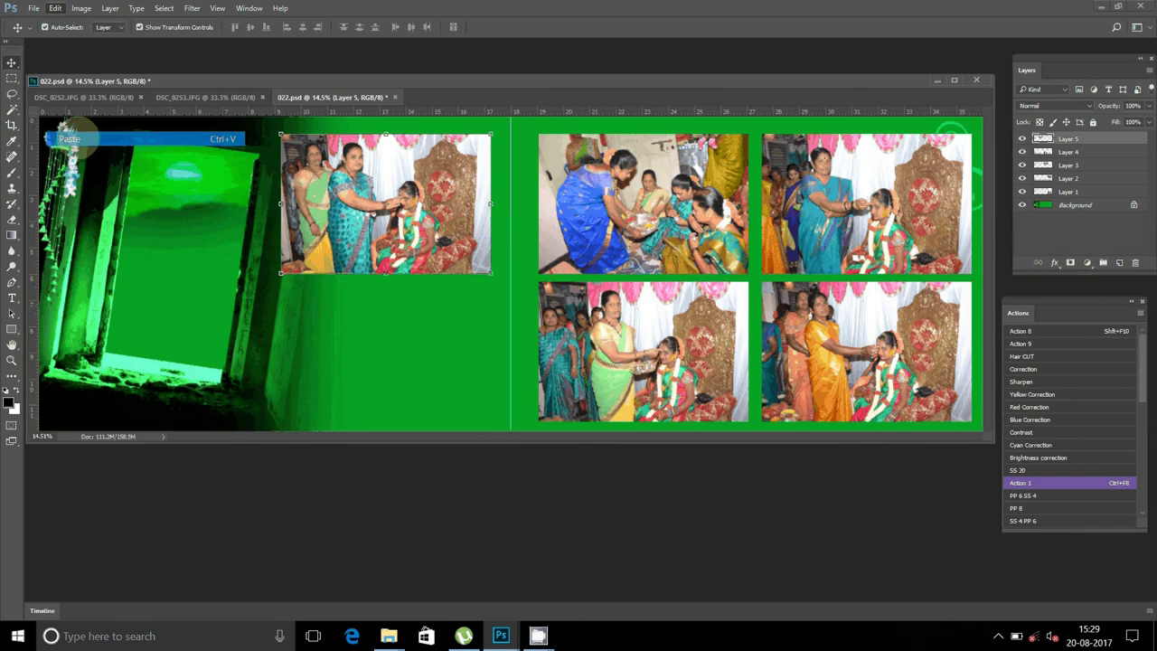
left_click_drag(585, 218, 457, 292)
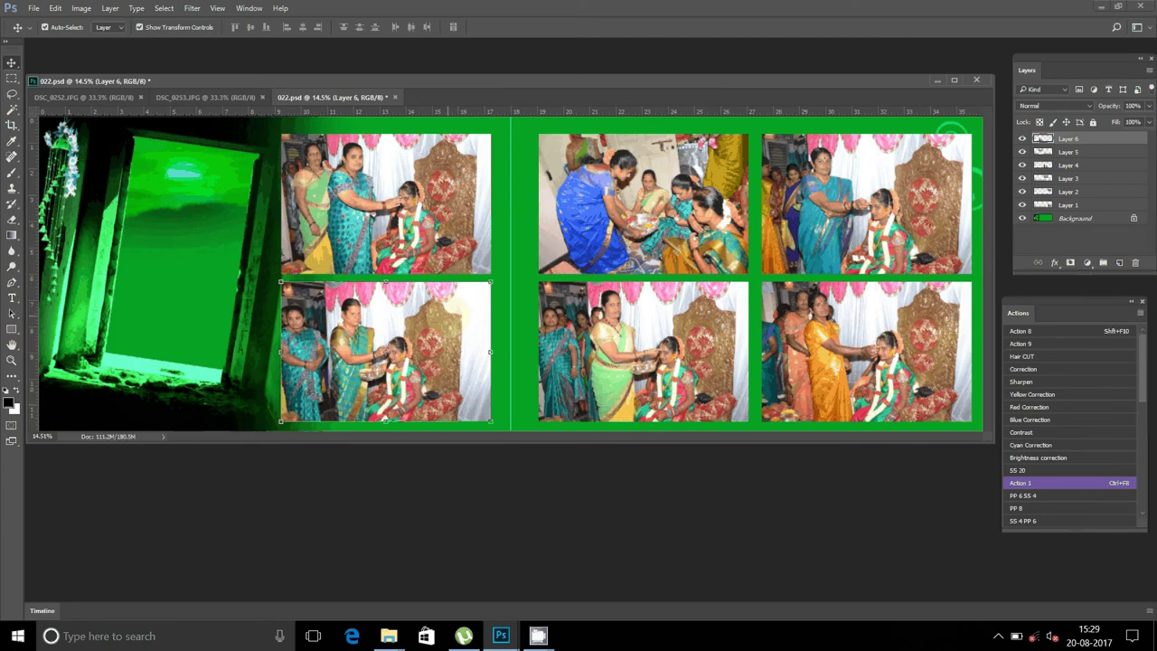
Switch to DSC_0253.JPG and reduce it via Image Size to 11.0M.
left_click(203, 96)
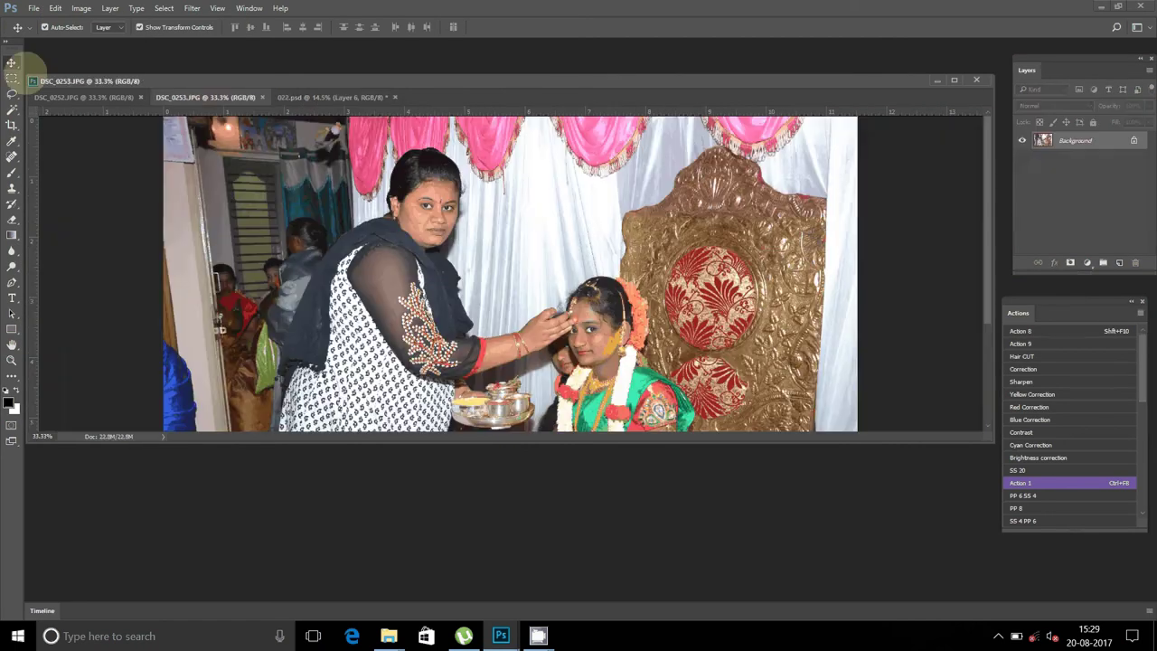
left_click(81, 8)
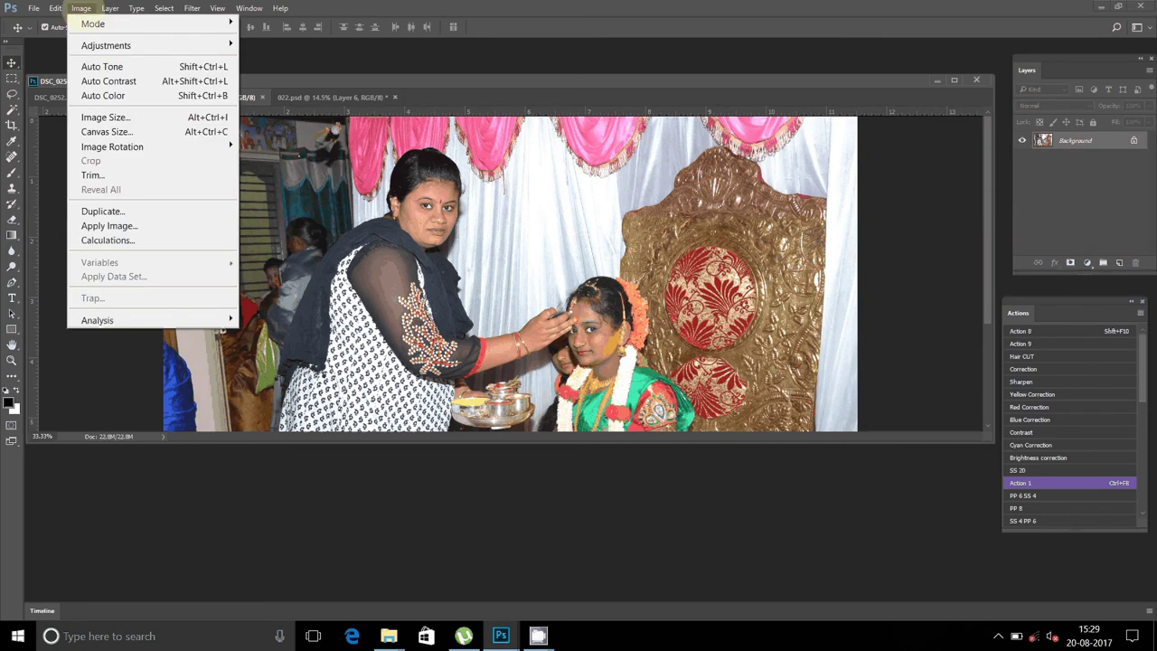
left_click(106, 116)
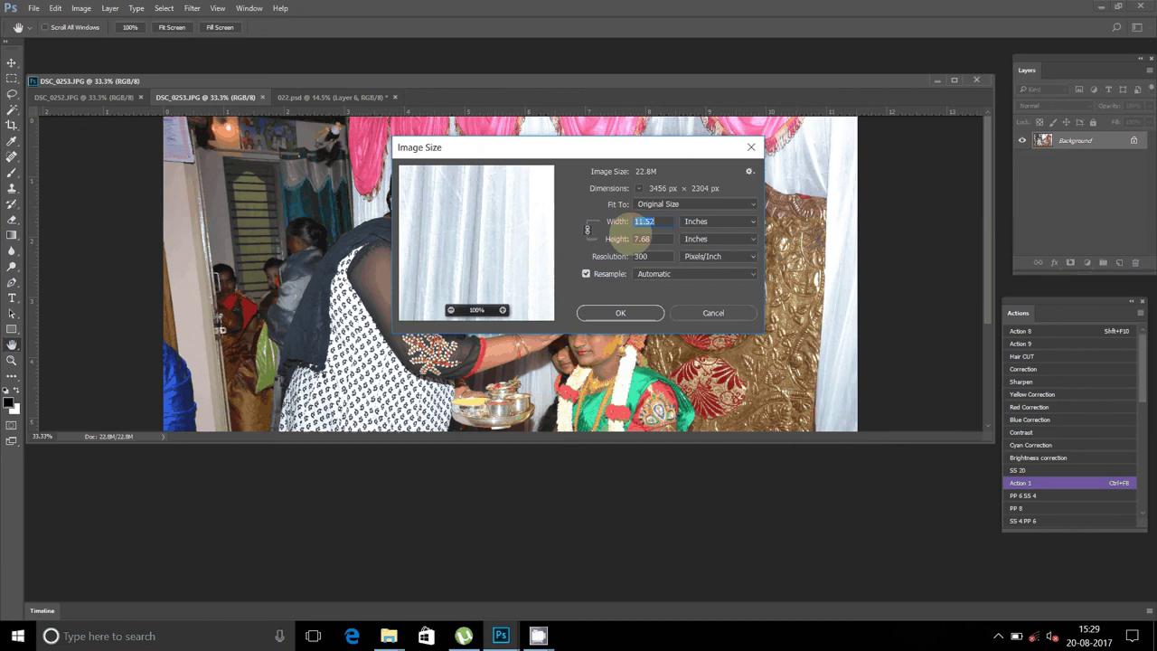
key("Return")
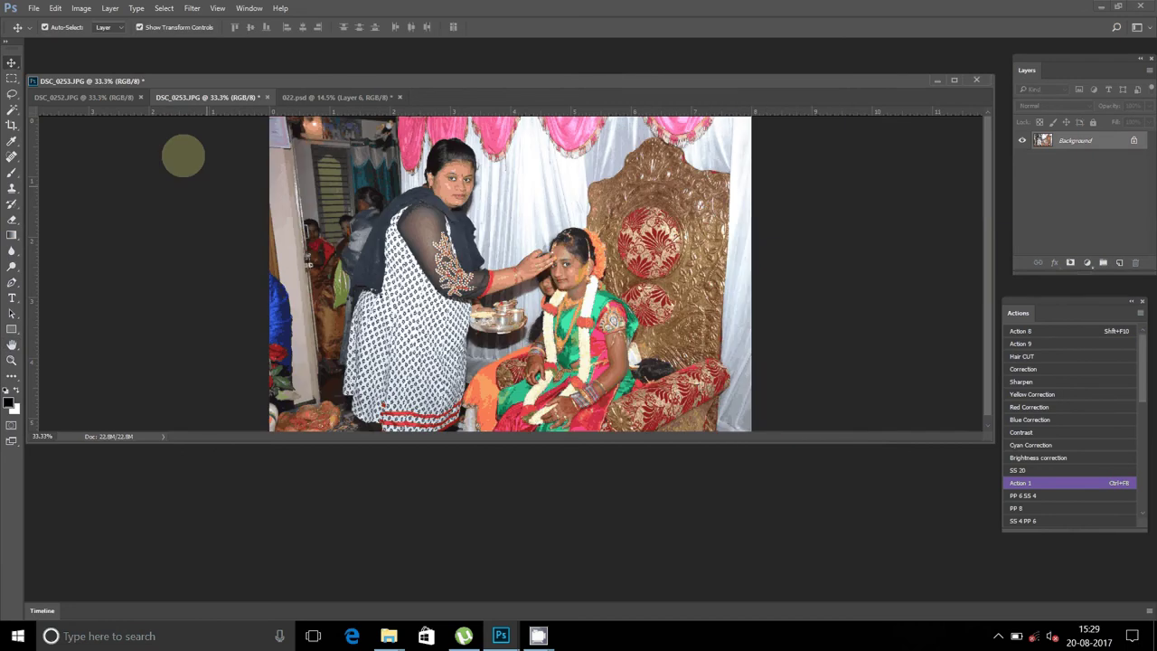
Select all of DSC_0253 and cut it, leaving a blank white canvas.
left_click(57, 8)
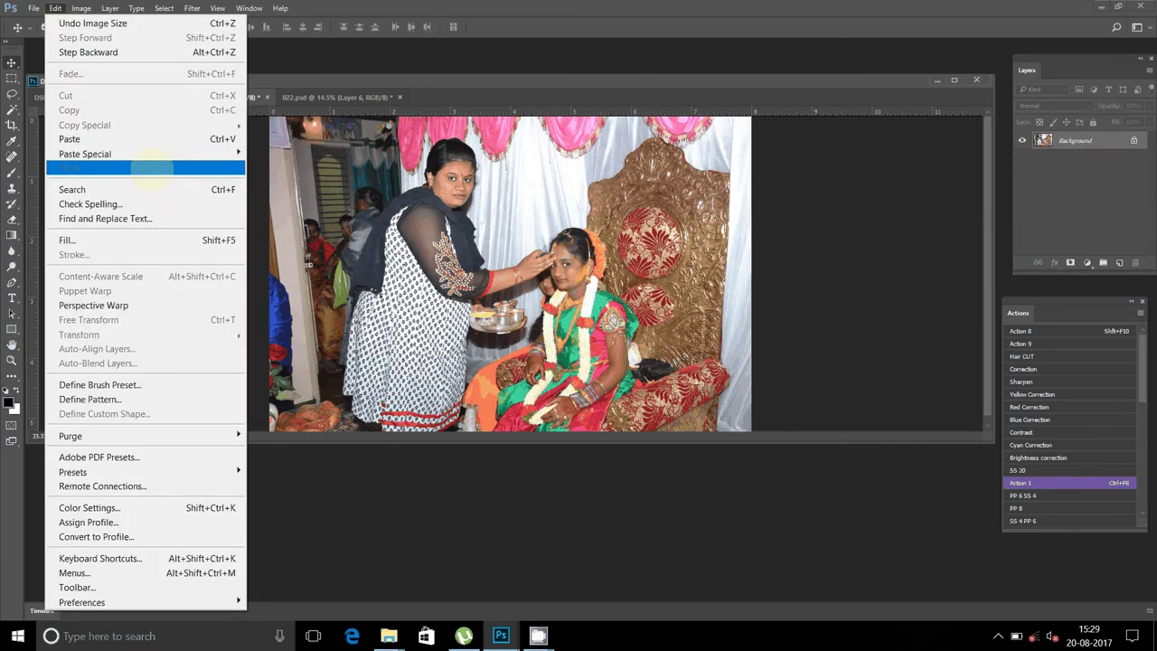
left_click(170, 22)
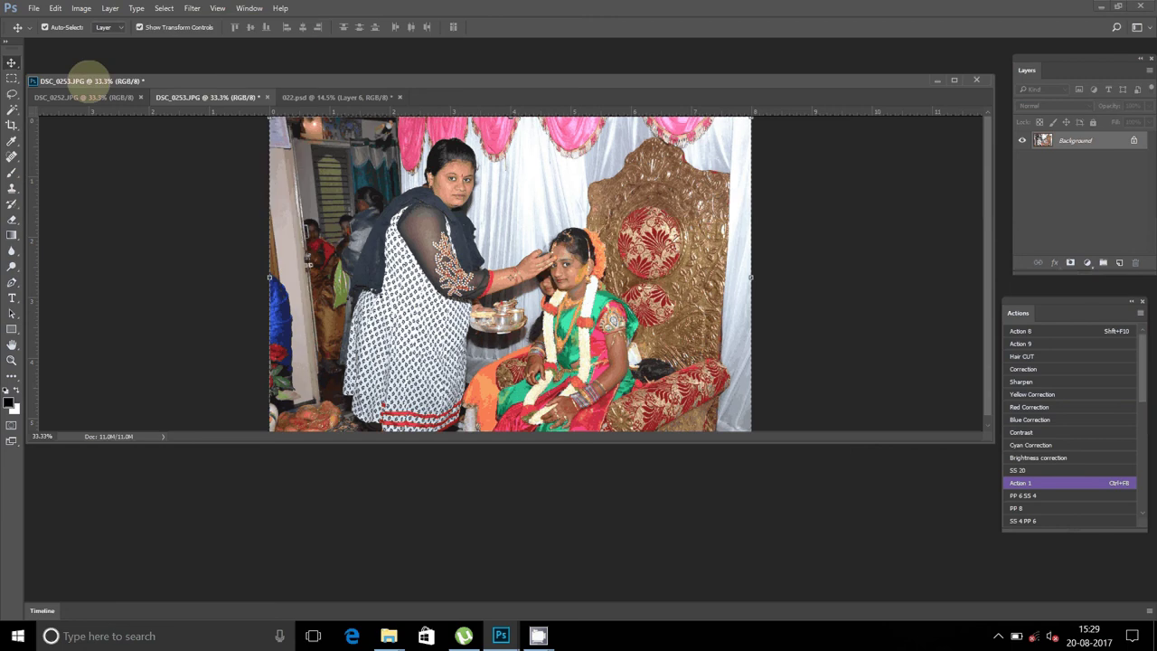
key("alt+e")
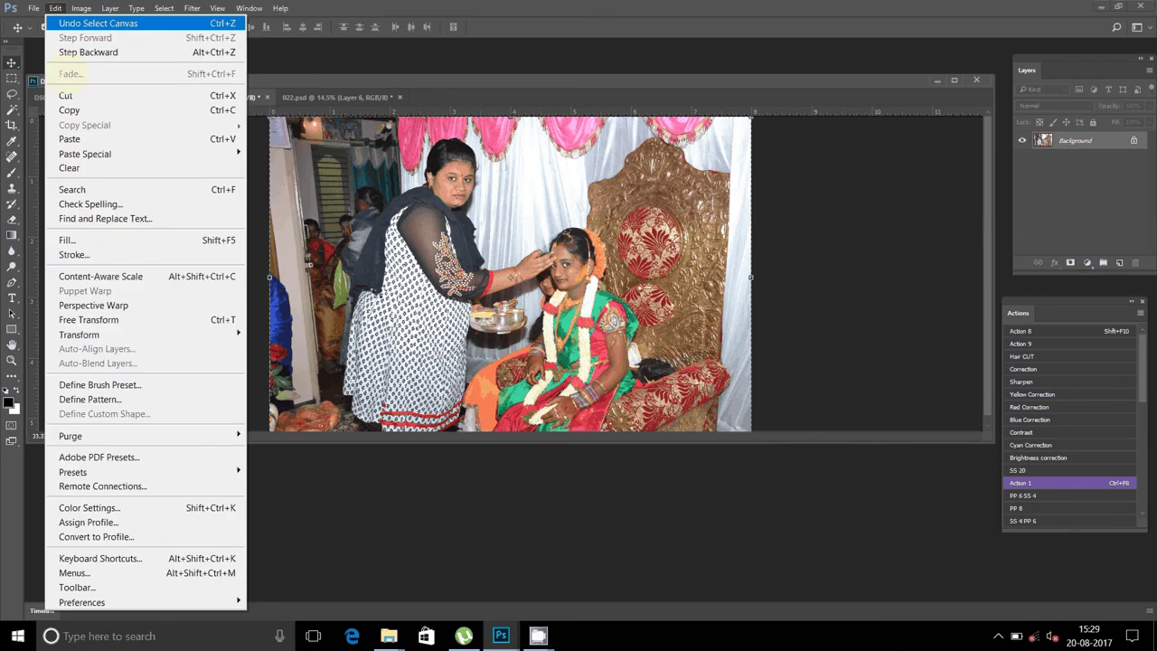
left_click(69, 167)
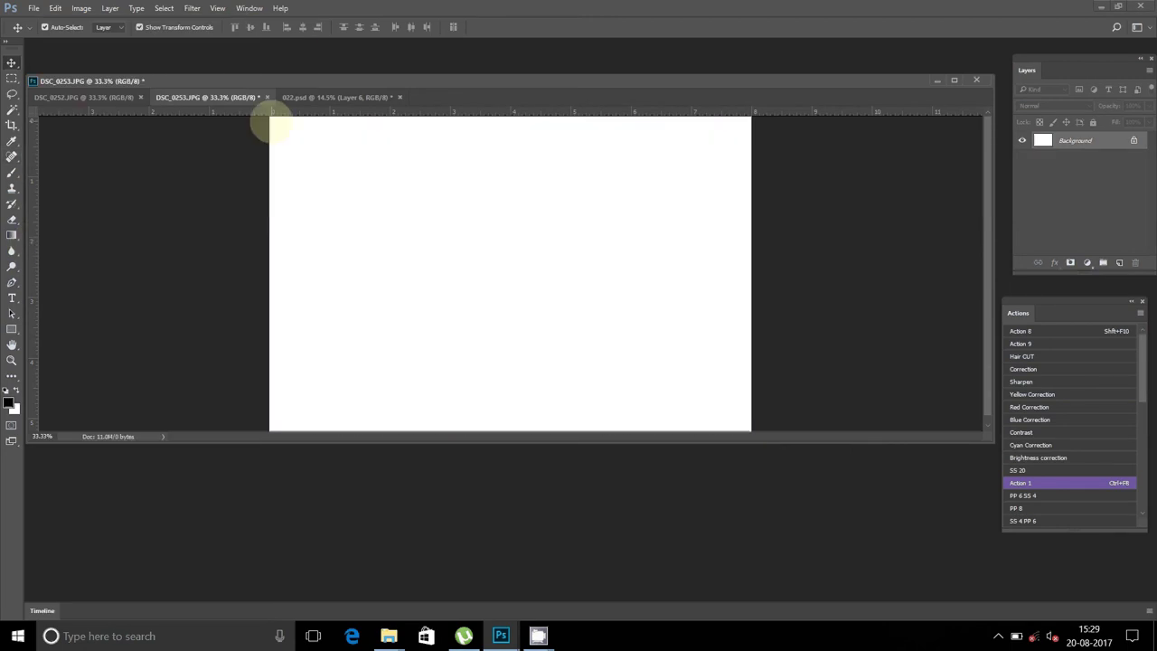
Discard DSC_0253, paste its photo as Layer 7 at the spread's top-left, then show DSC_0252.JPG.
left_click(267, 97)
left_click(581, 241)
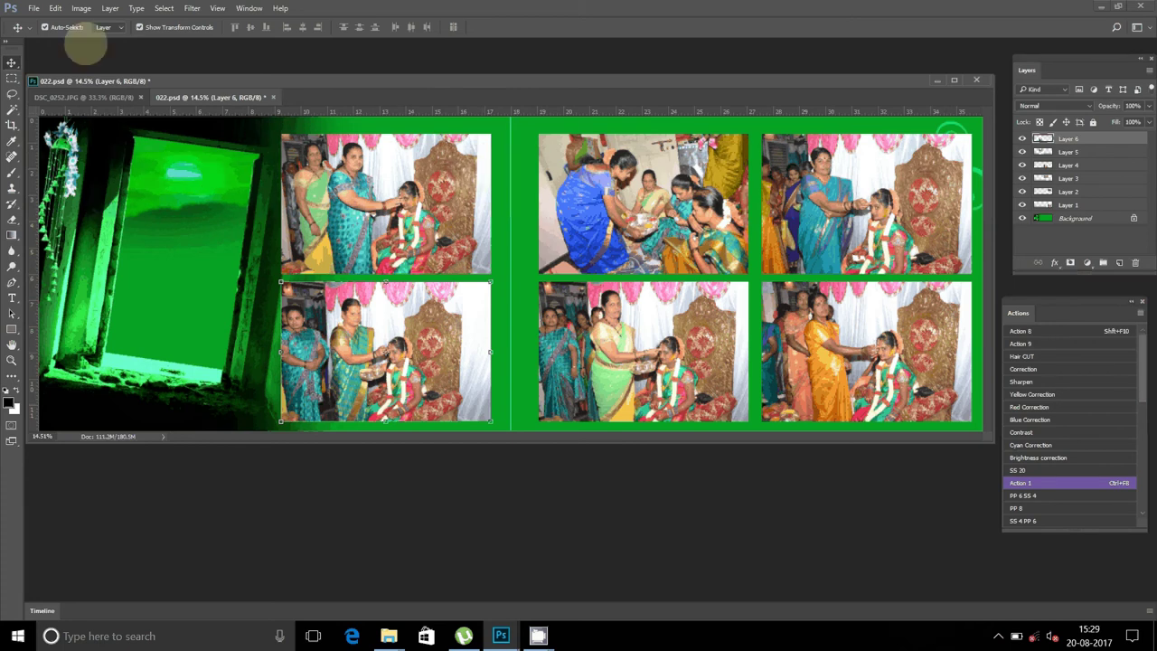
left_click(55, 8)
left_click(86, 138)
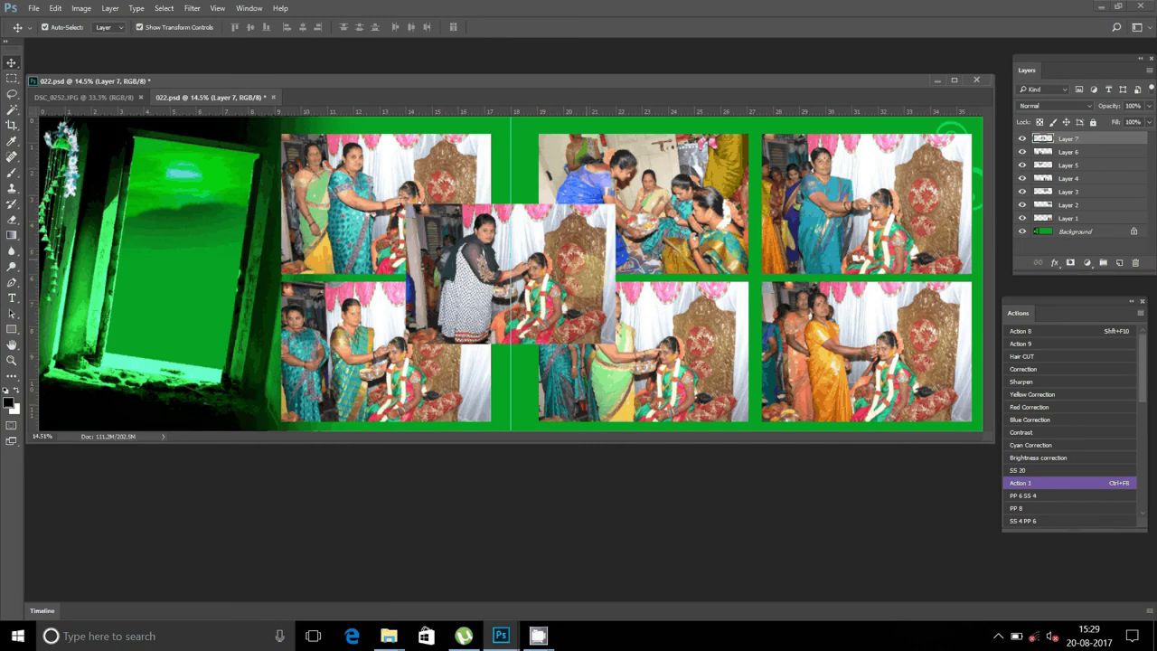
left_click_drag(605, 230, 255, 159)
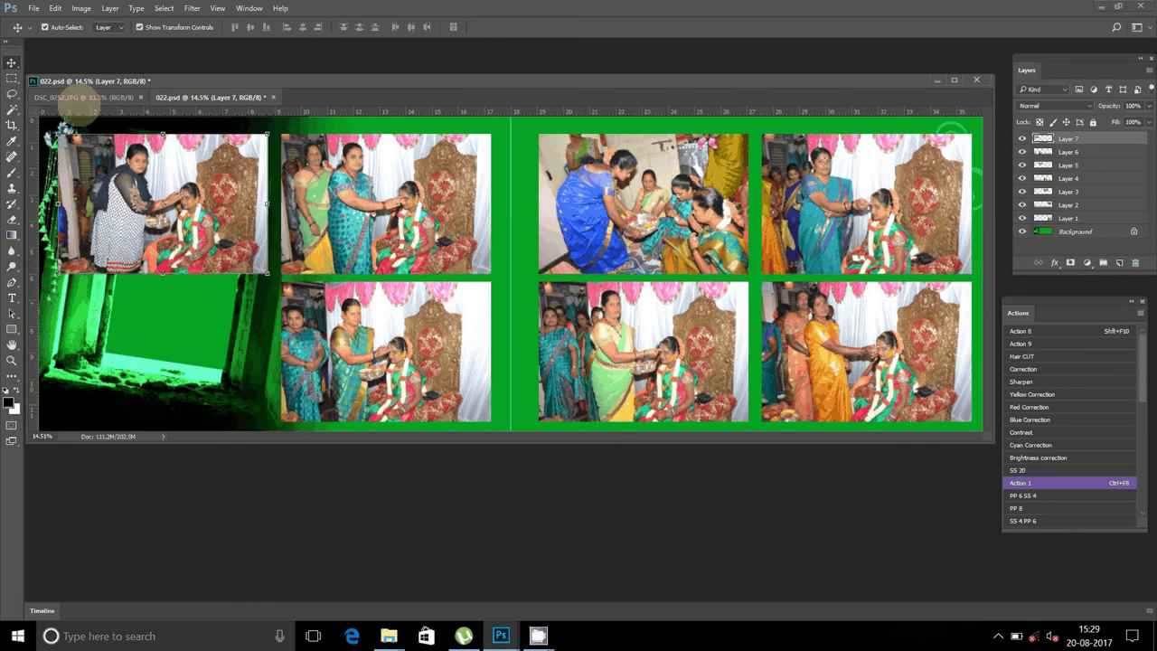
left_click(83, 97)
left_click(191, 9)
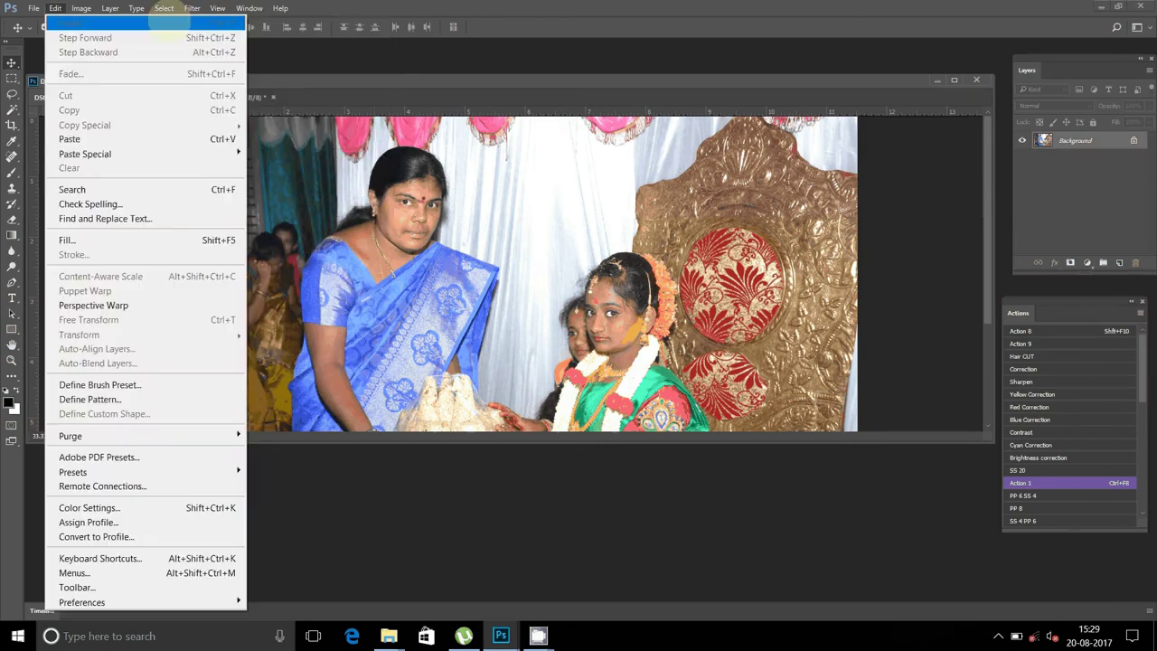
mouse_move(81, 8)
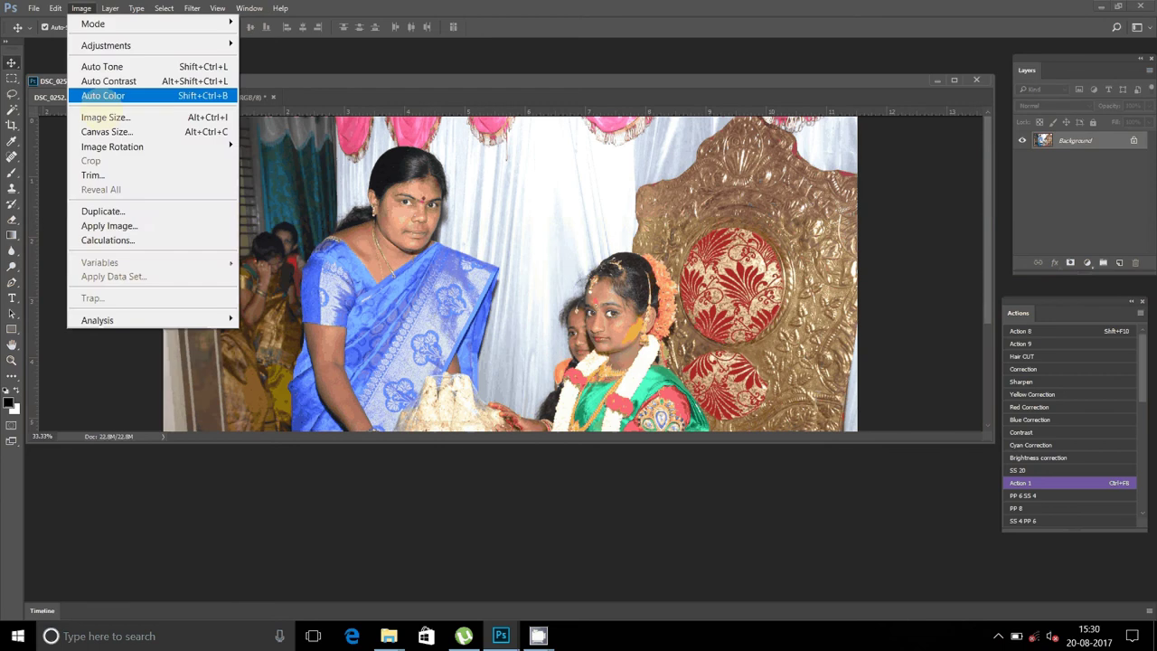
Resize DSC_0252.JPG to an 8-inch width.
left_click(106, 117)
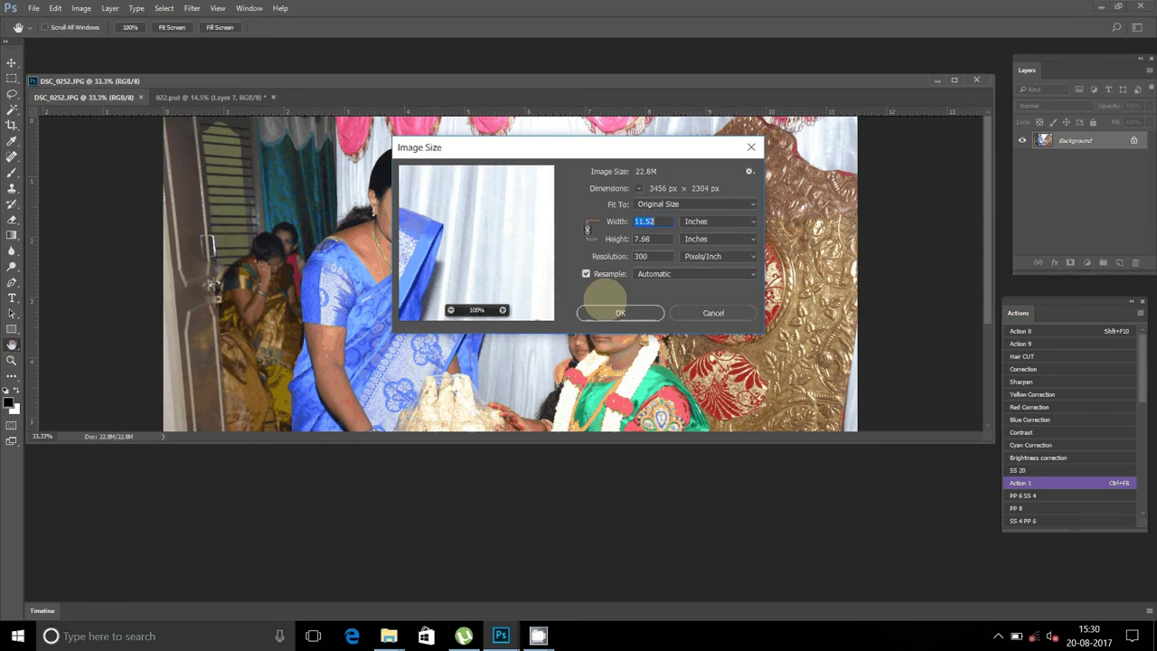
type("8")
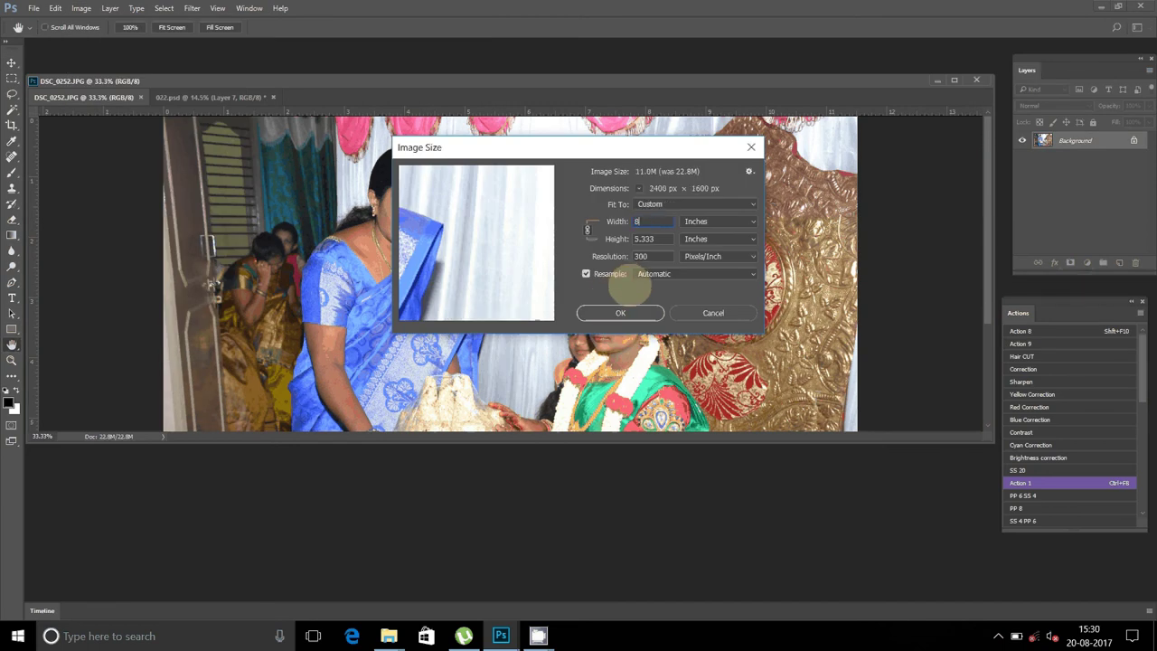
left_click(621, 313)
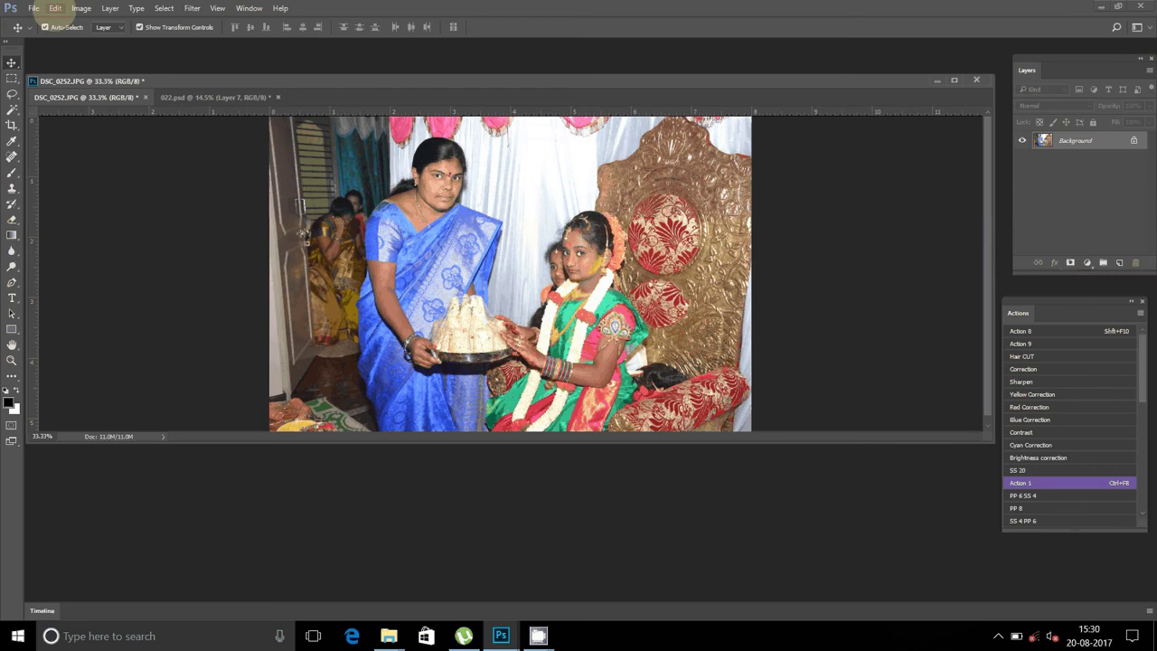
left_click(55, 8)
left_click(72, 109)
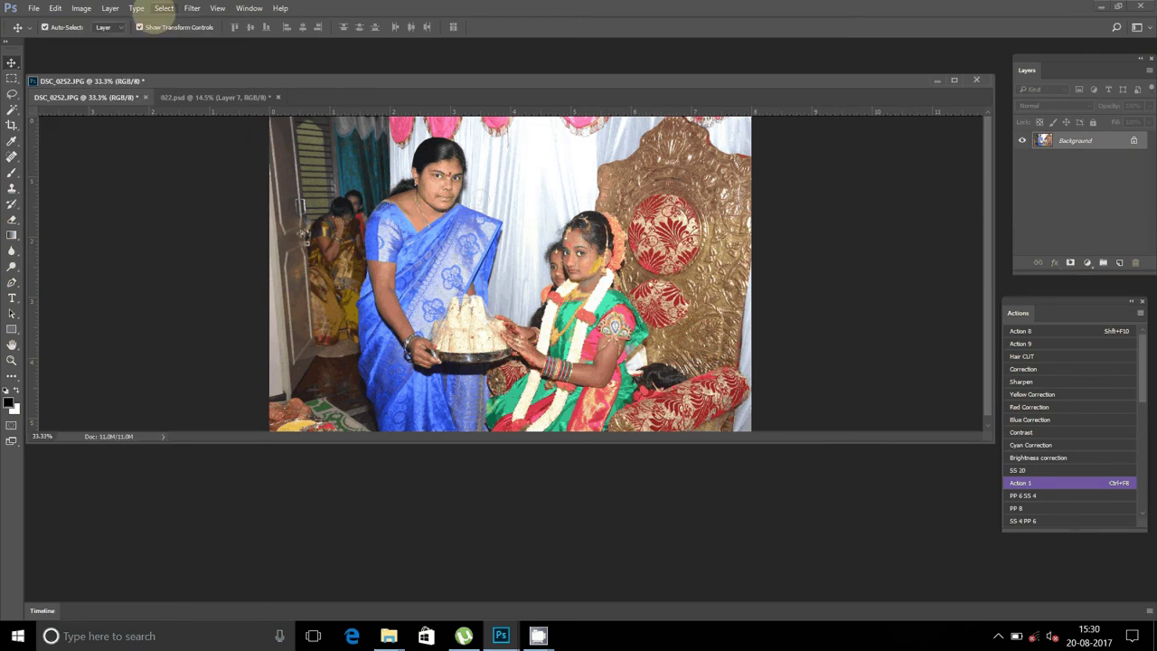
Select all of DSC_0252, cut it, and close the photo without saving.
left_click(163, 9)
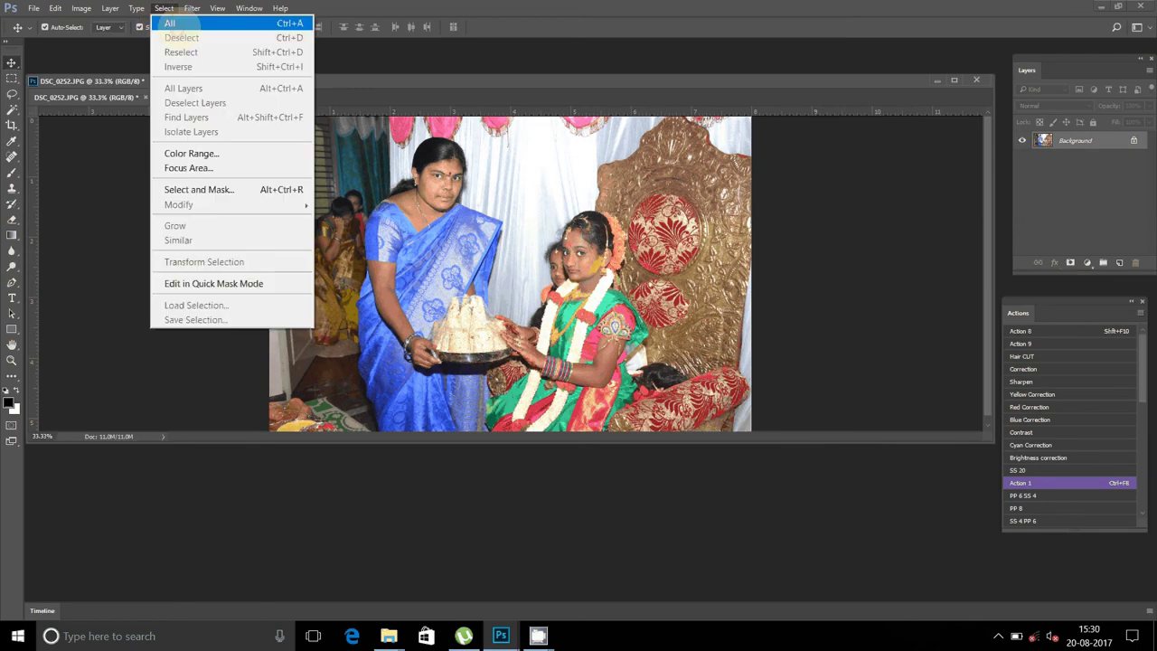
left_click(168, 21)
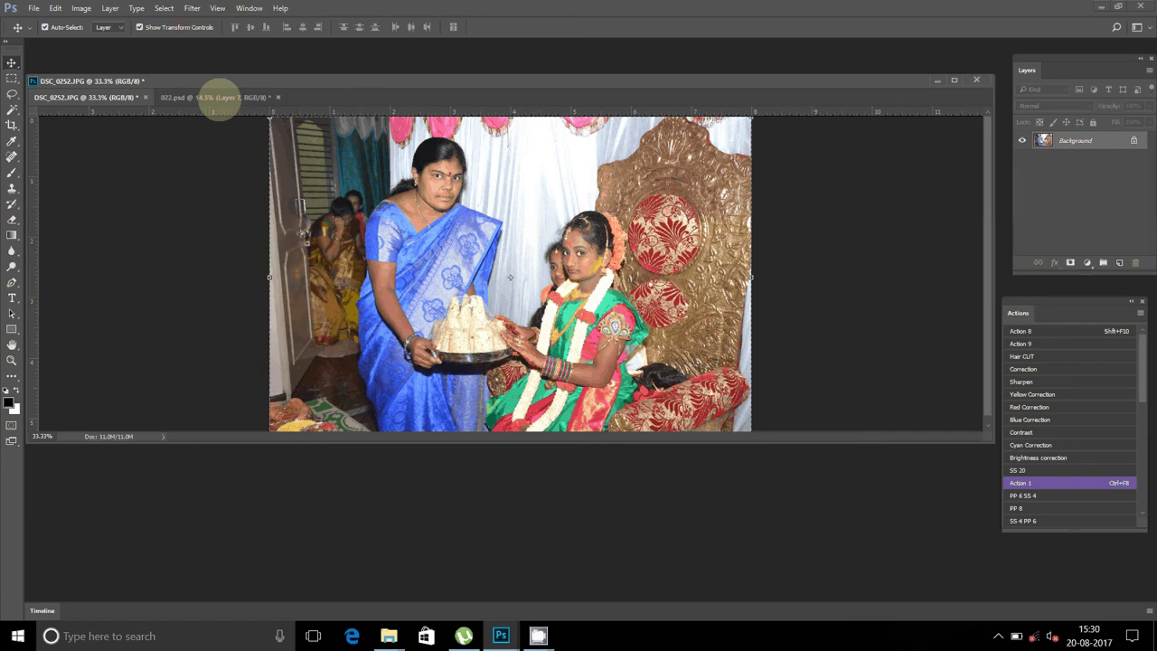
left_click(538, 635)
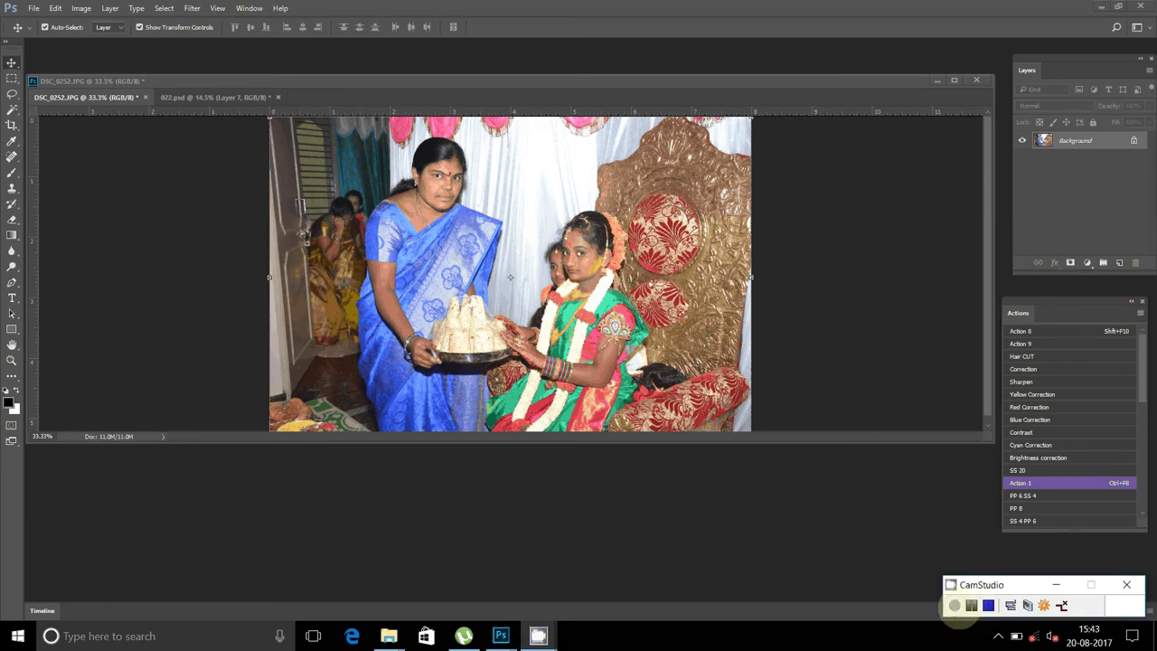
left_click(955, 605)
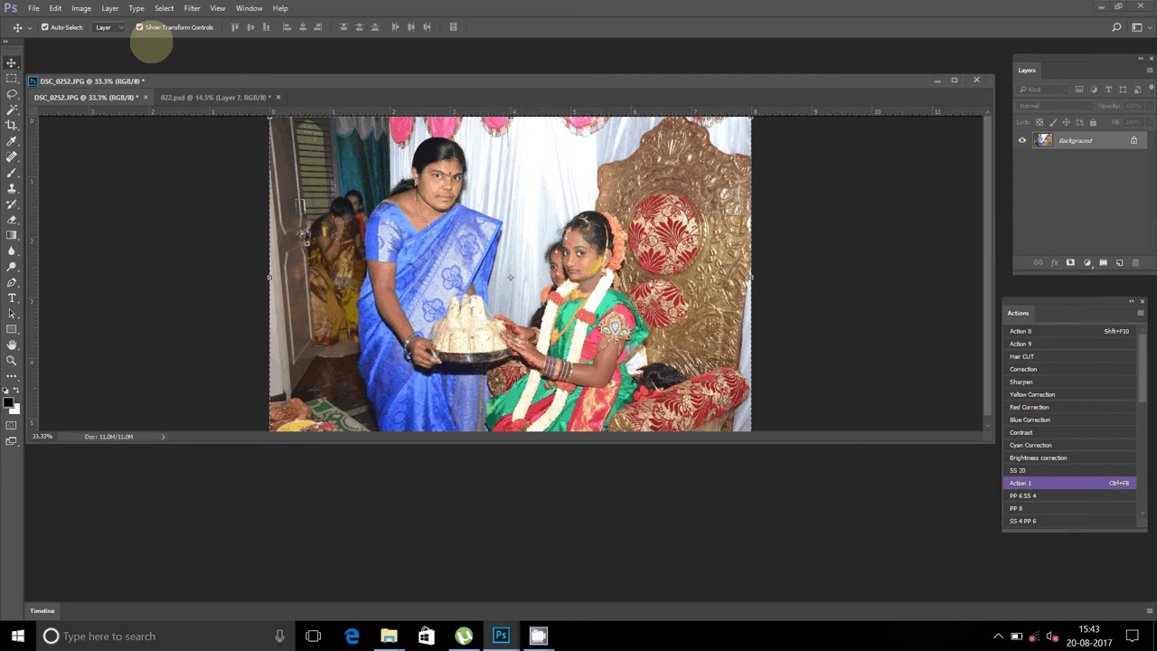
left_click(55, 9)
left_click(69, 168)
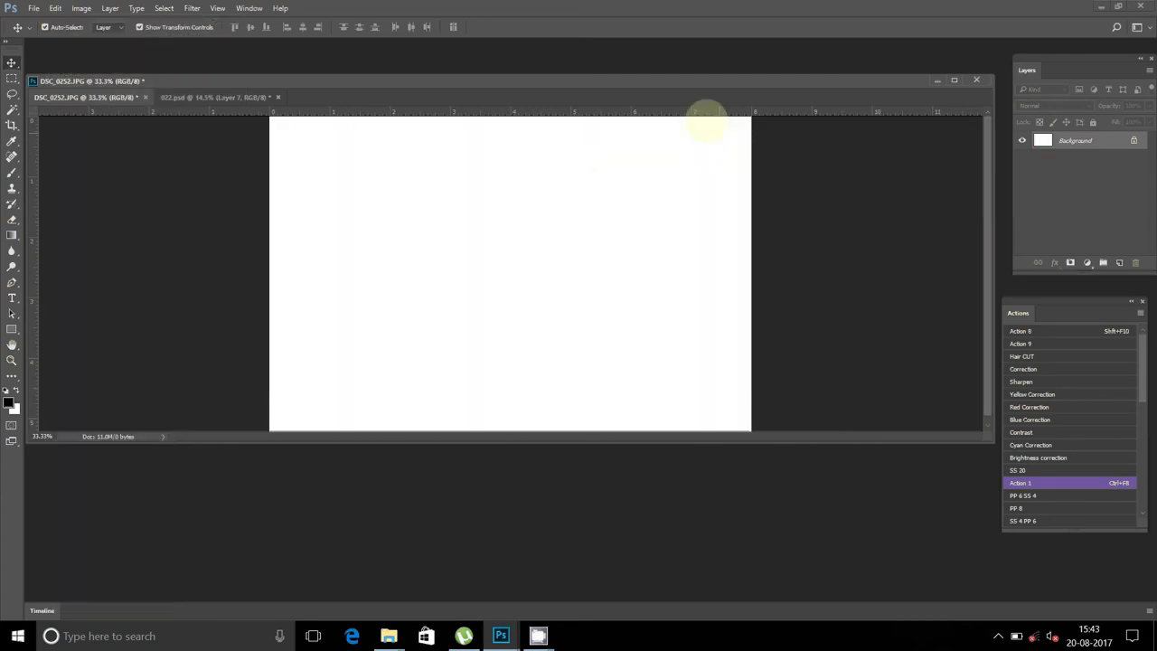
left_click(145, 97)
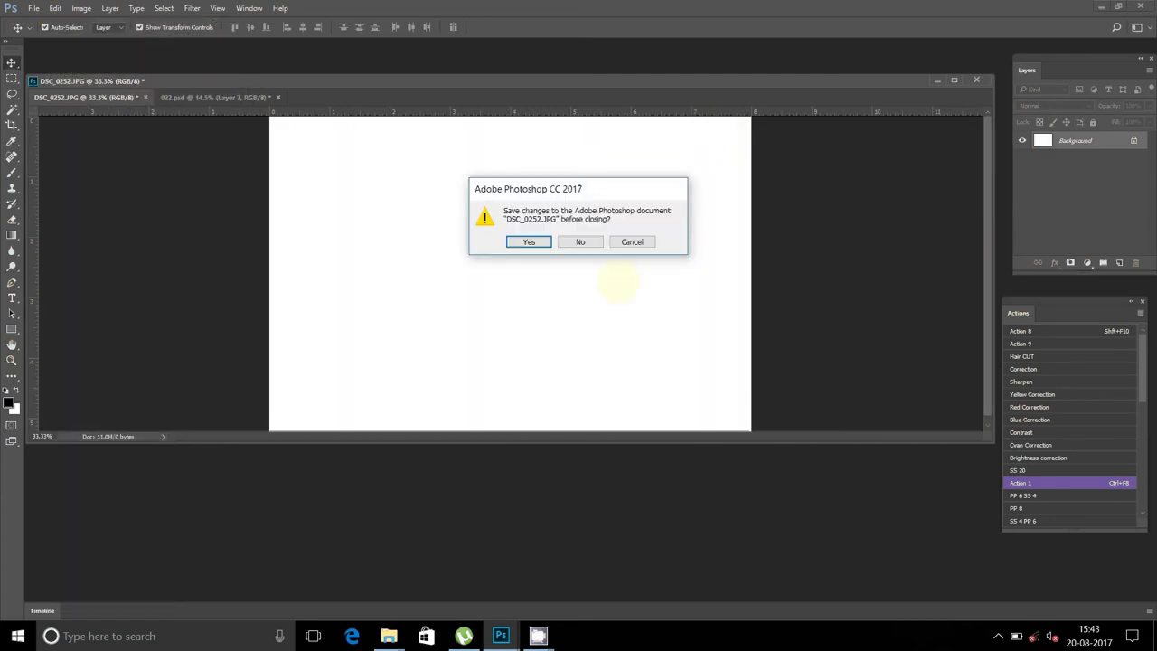
left_click(581, 240)
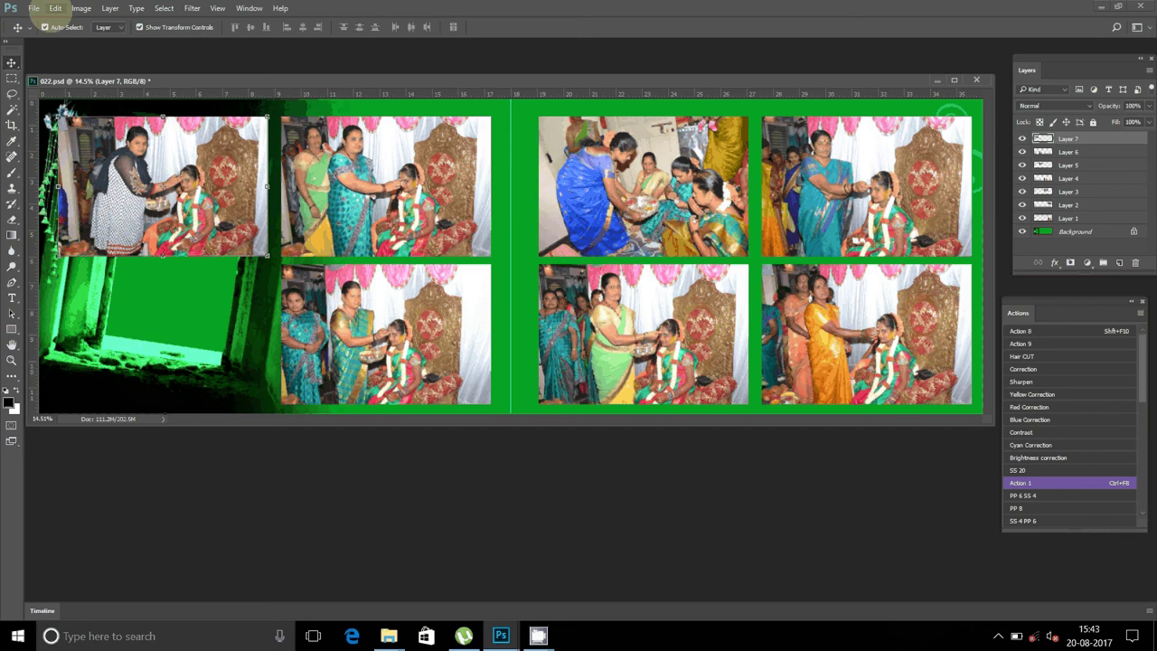
Paste the photo as Layer 8 into 022.psd's lower-left slot and hide the green background.
left_click(55, 8)
left_click(90, 137)
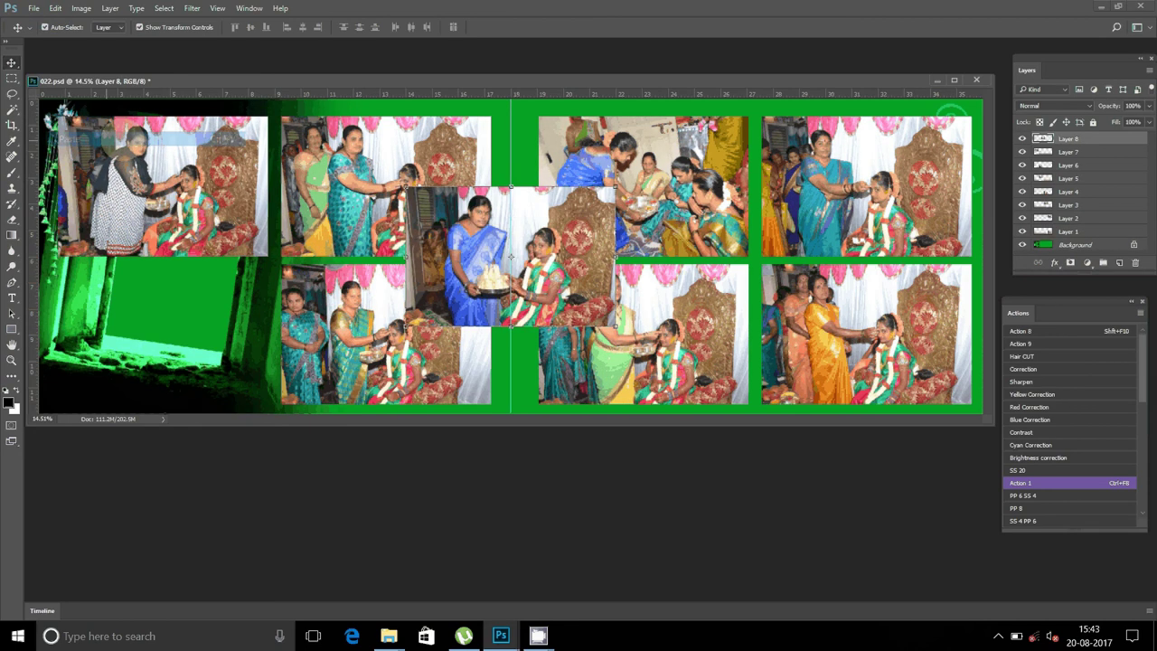
mouse_move(477, 217)
left_mouse_down()
mouse_move(191, 295)
mouse_move(133, 295)
left_mouse_up()
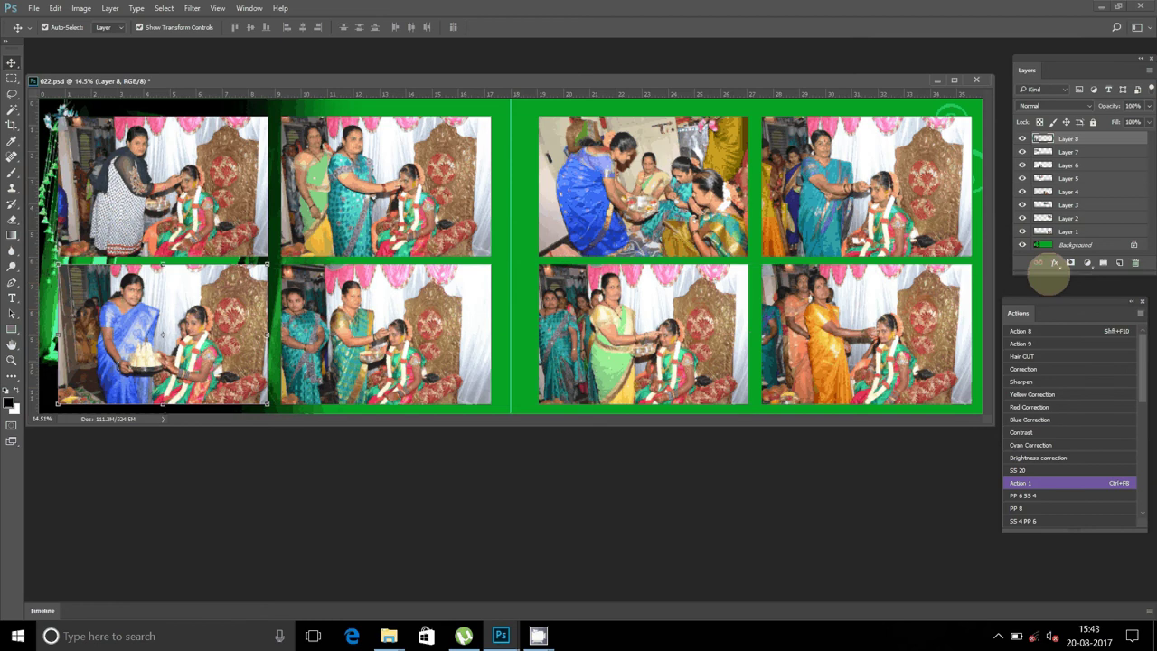
left_click(1023, 244)
Merge all eight visible photo layers into a single Layer 2 with Merge Visible.
left_click(1069, 218)
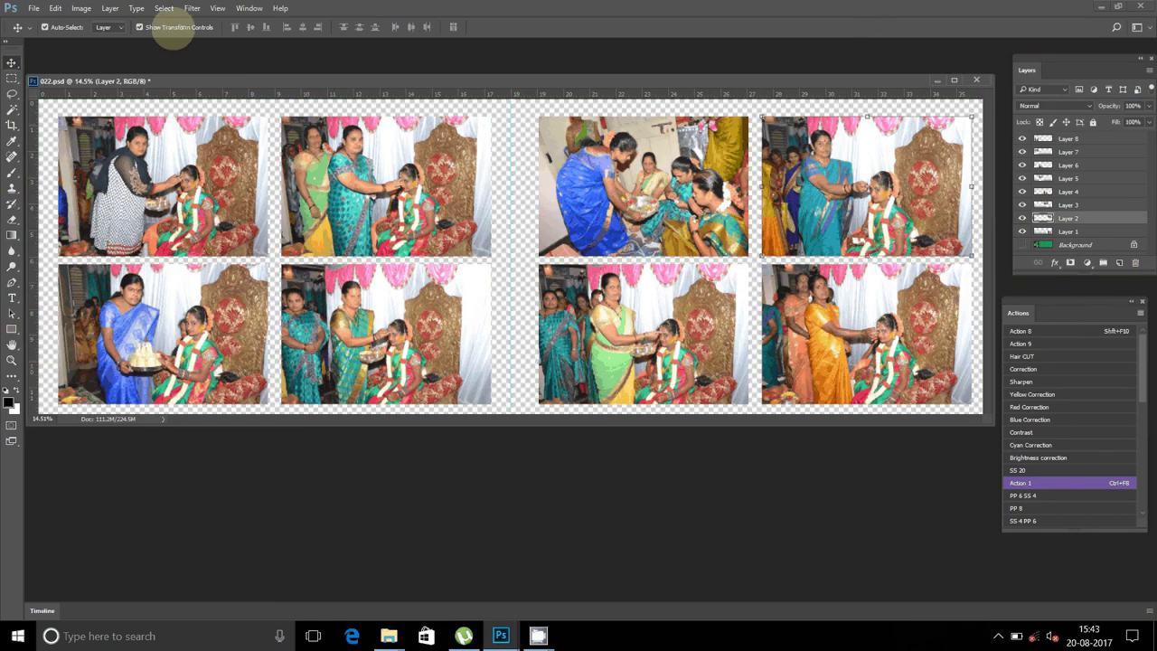
left_click(109, 8)
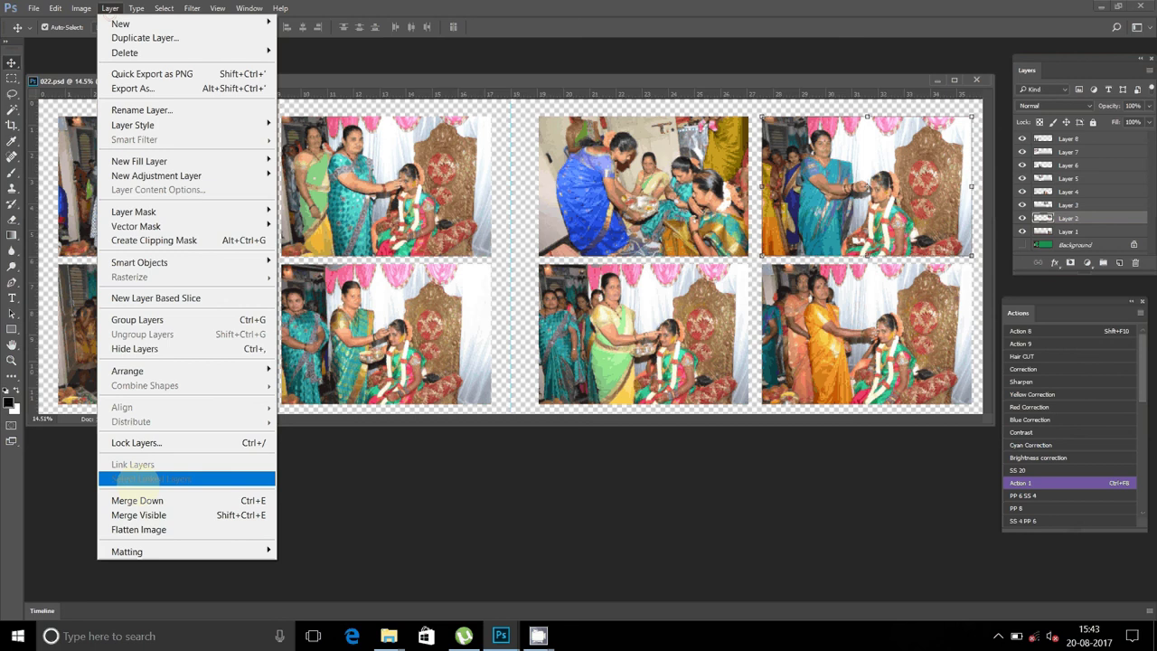
left_click(138, 514)
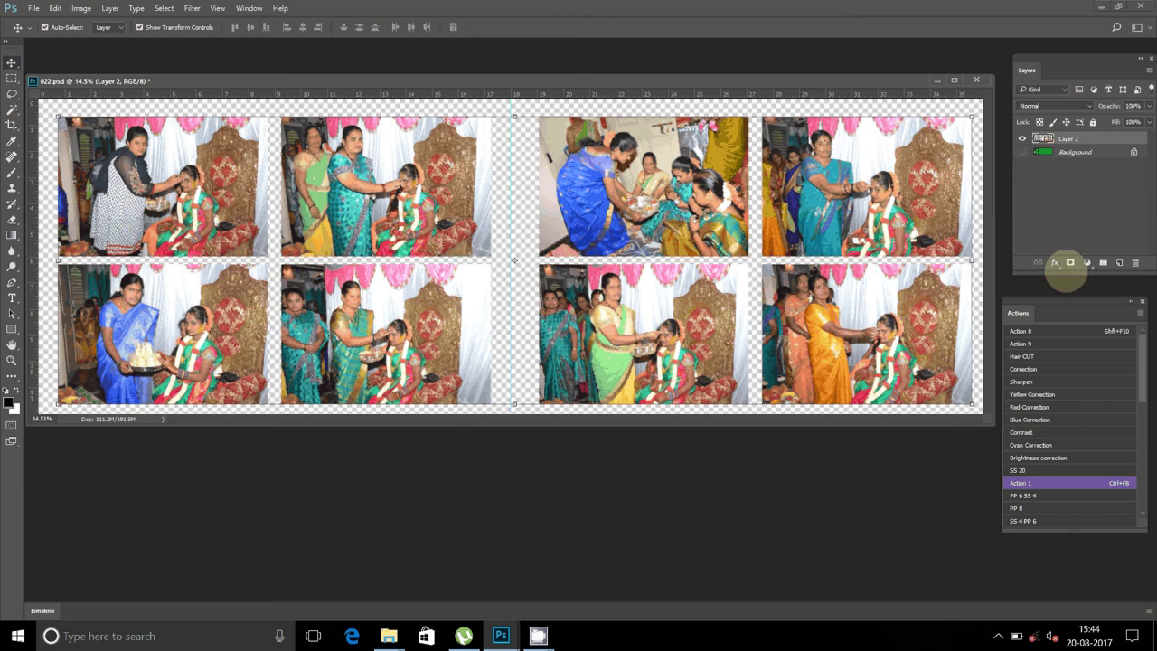
Give Layer 2 a 22 px Stroke using the Green, Yellow gradient preset.
left_click(1055, 263)
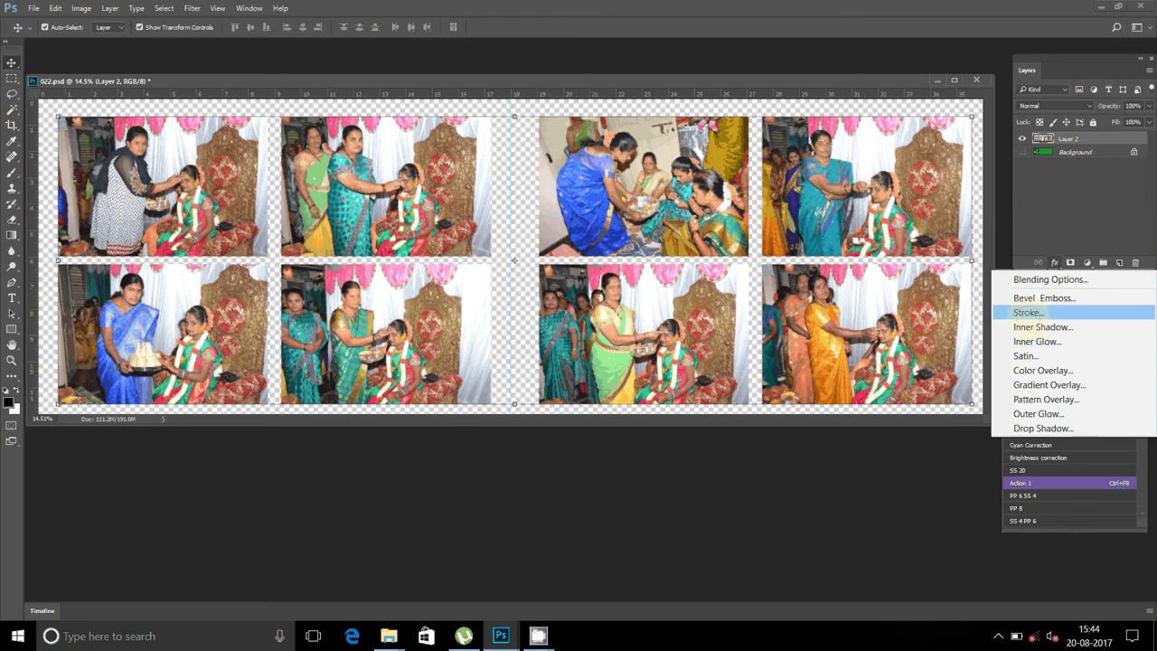
left_click(1028, 313)
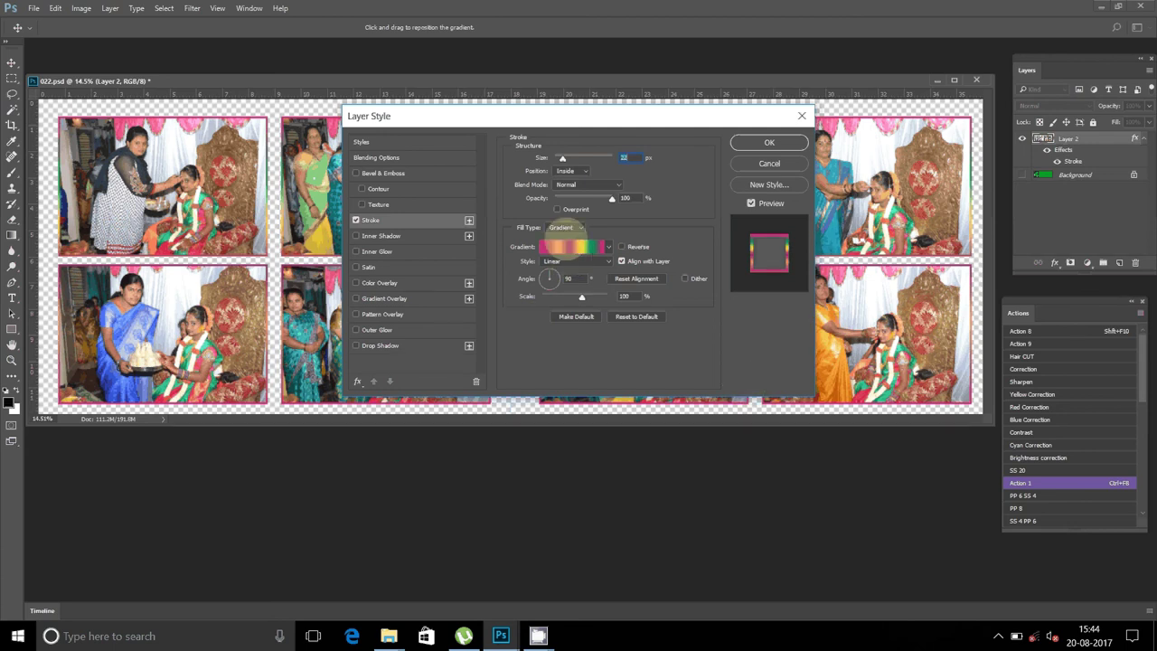
left_click(572, 248)
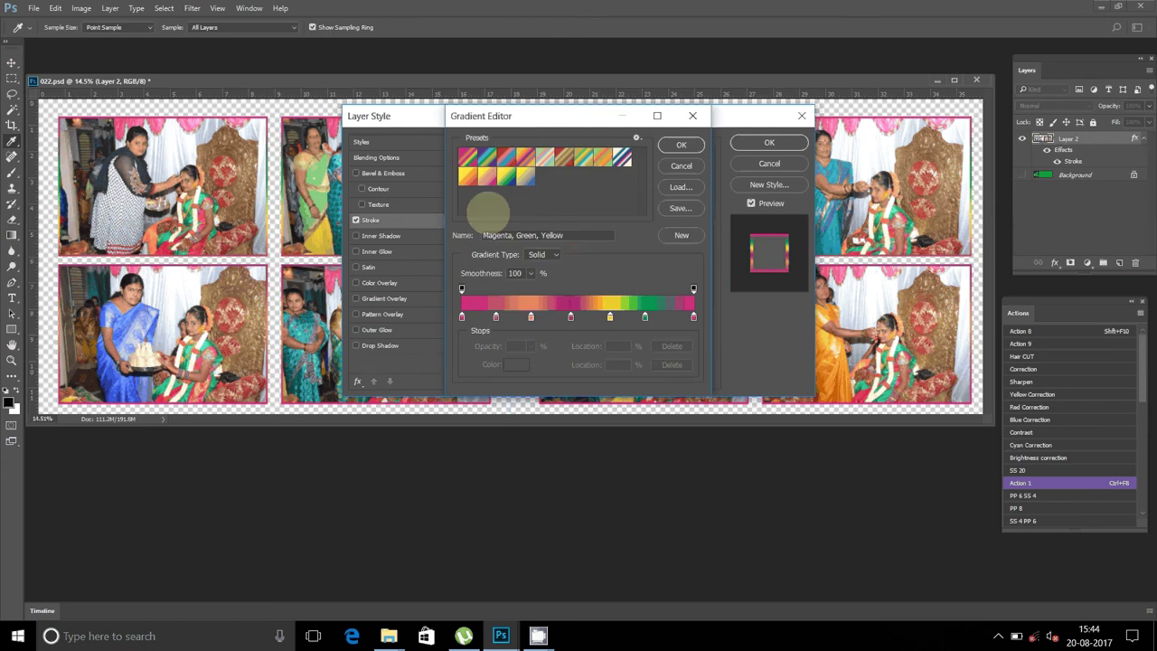
left_click(524, 176)
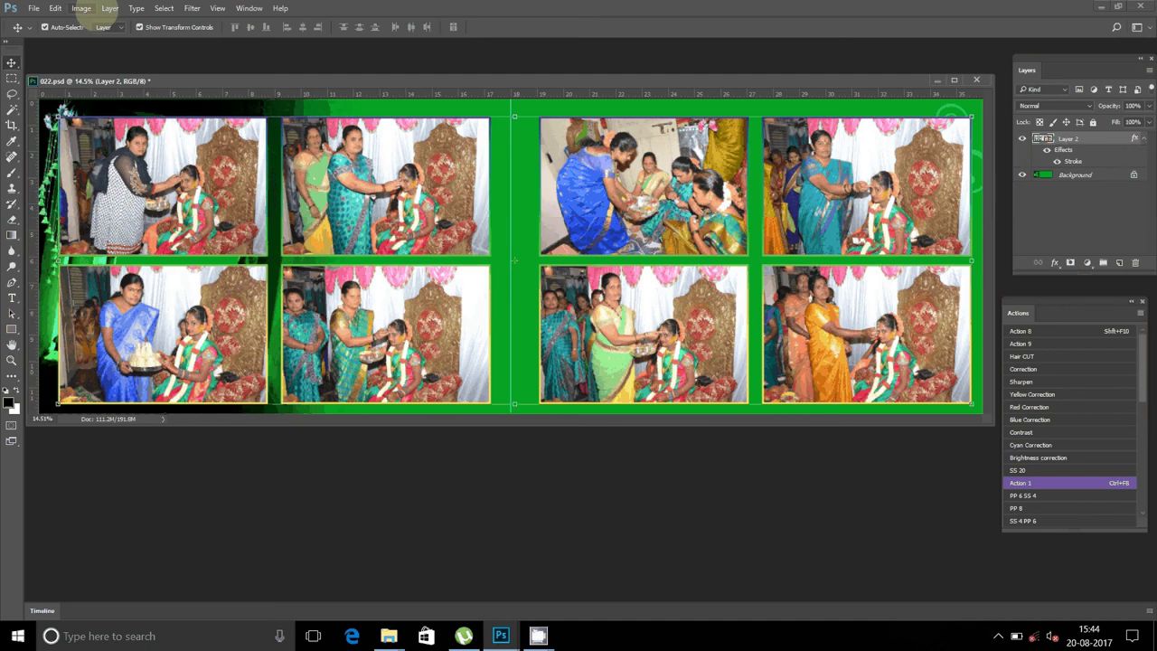
left_click(110, 8)
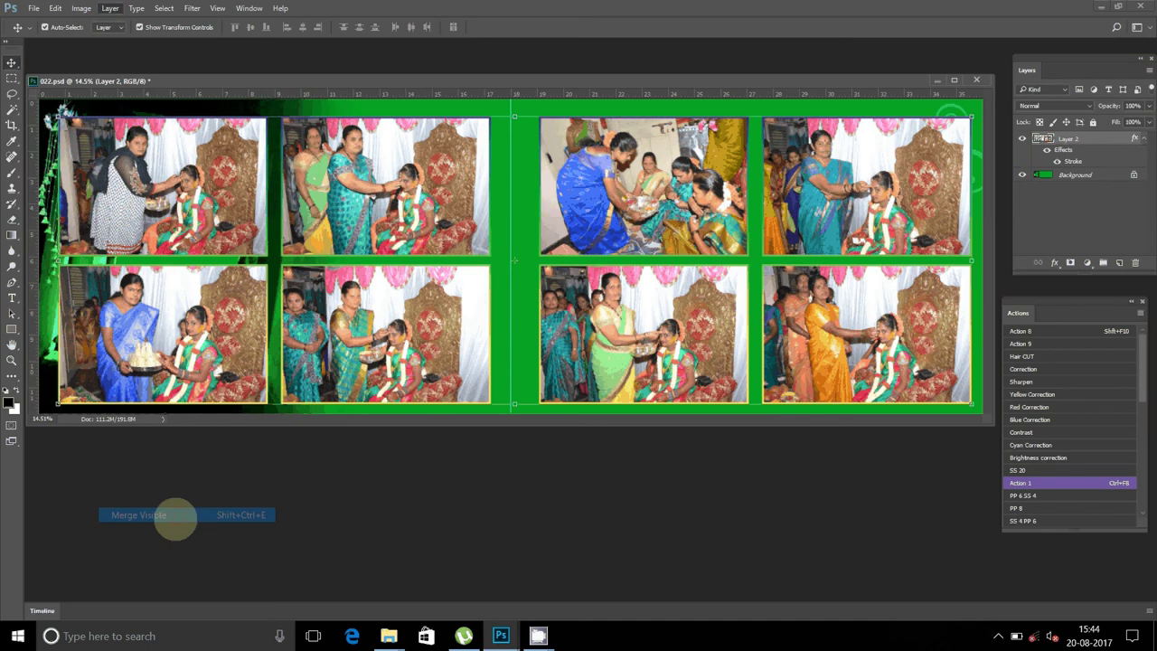
Save the spread as a new file in the D:\A2 folder with JPEG format.
left_click(33, 8)
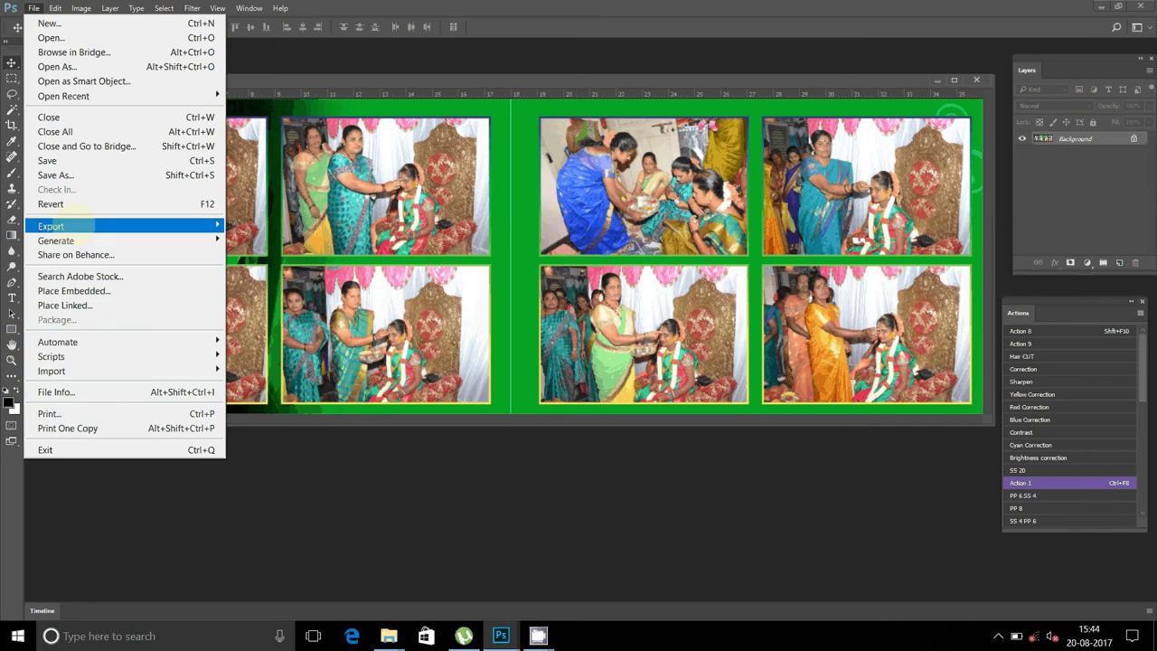
left_click(77, 228)
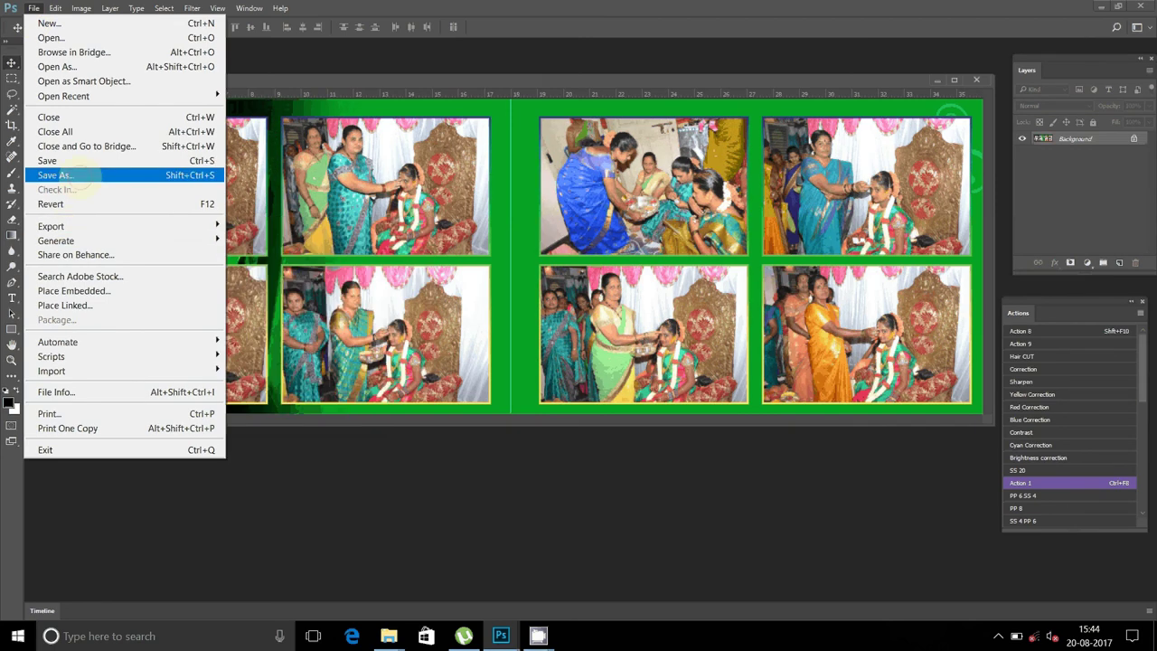
left_click(63, 174)
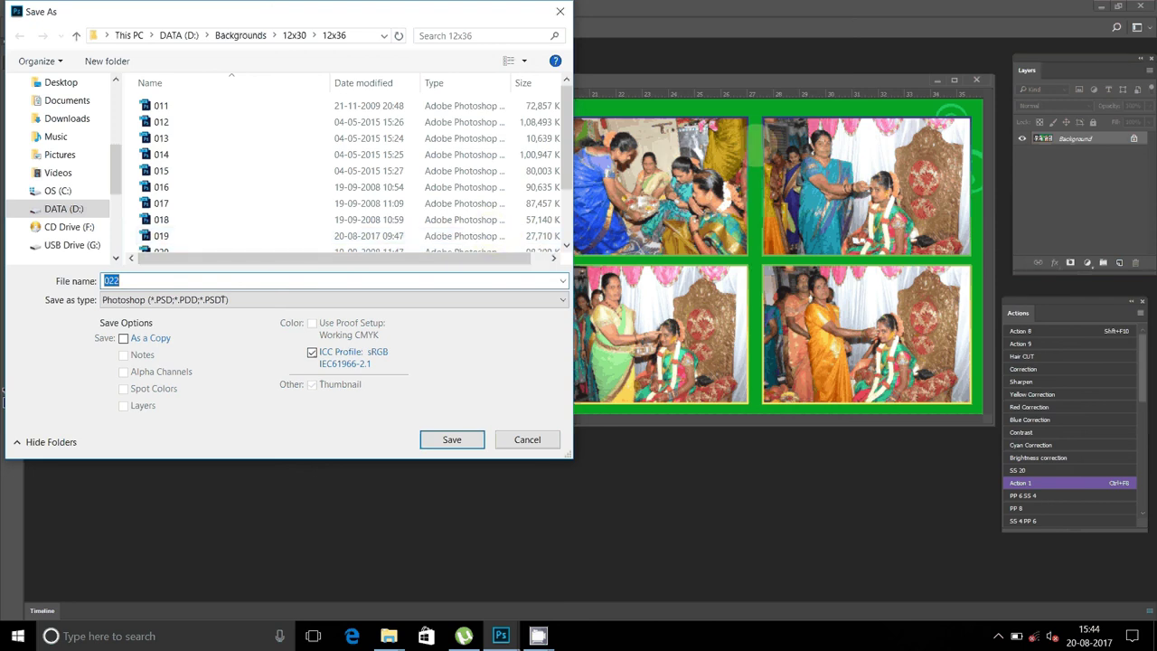
left_click(71, 204)
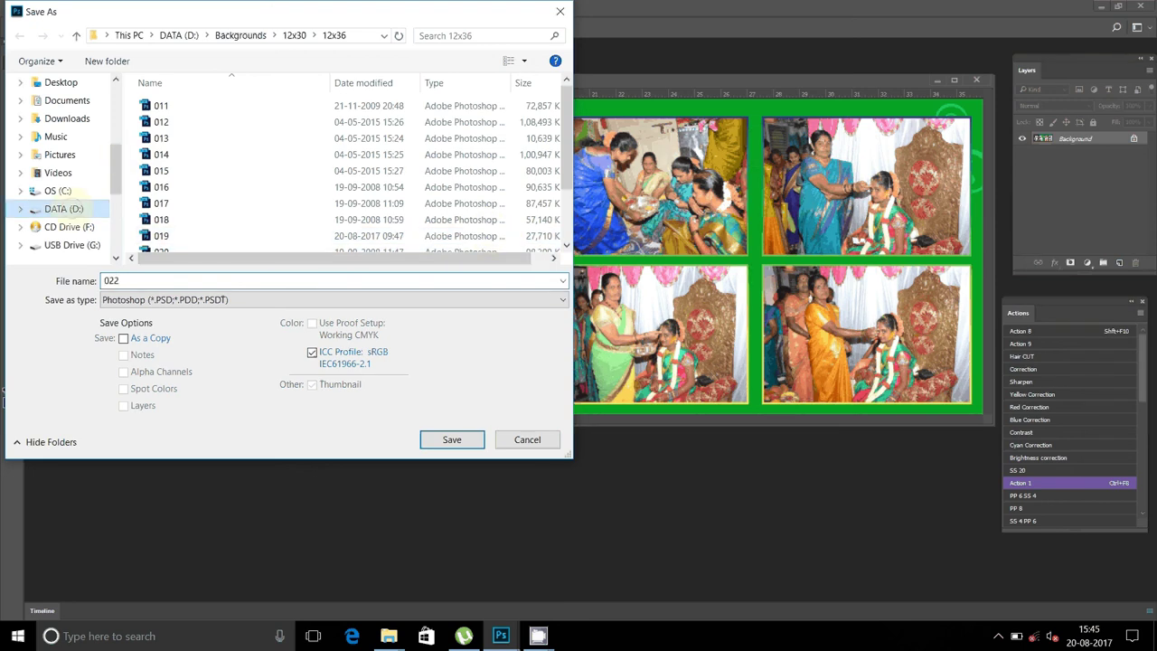
double_click(153, 164)
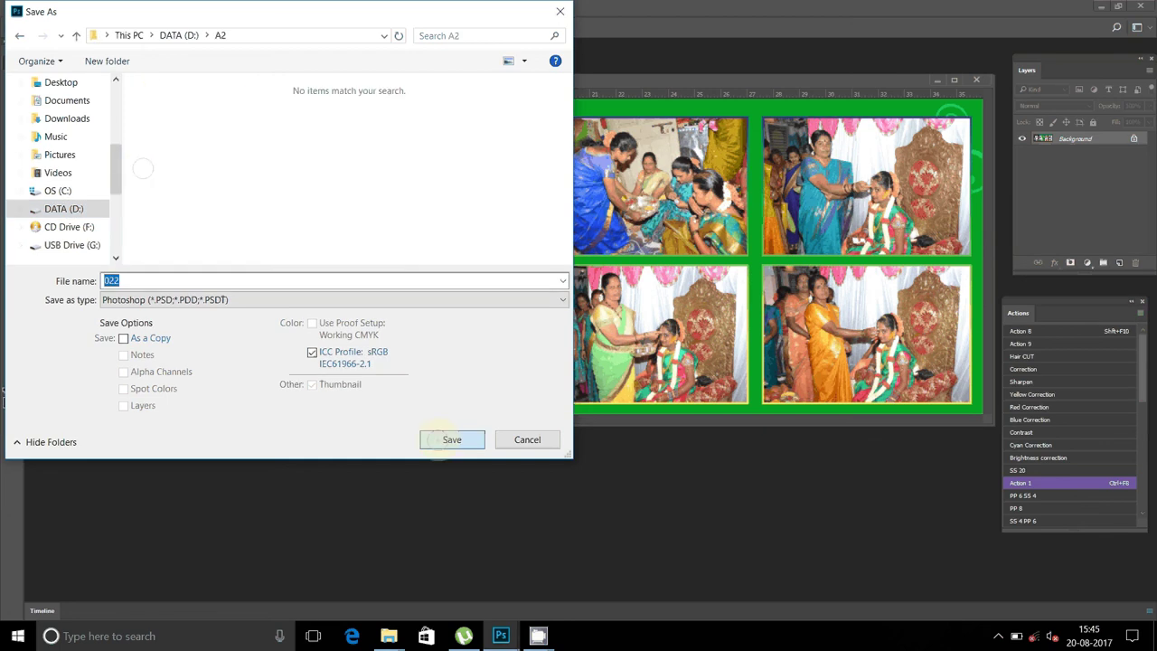
left_click(205, 299)
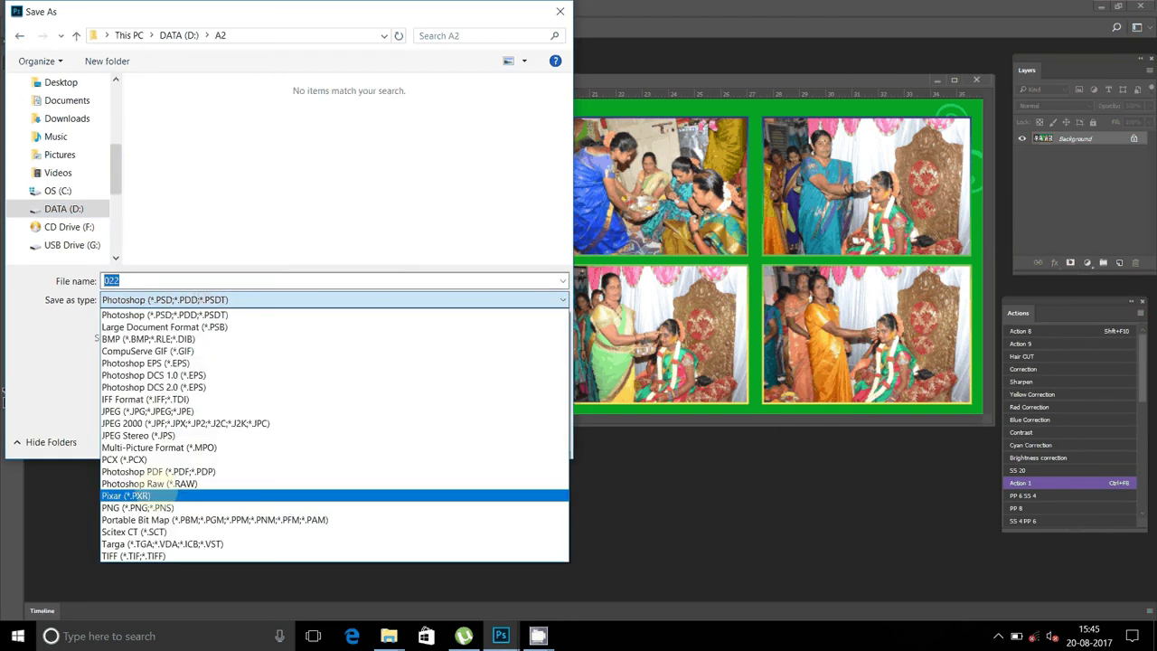
left_click(172, 411)
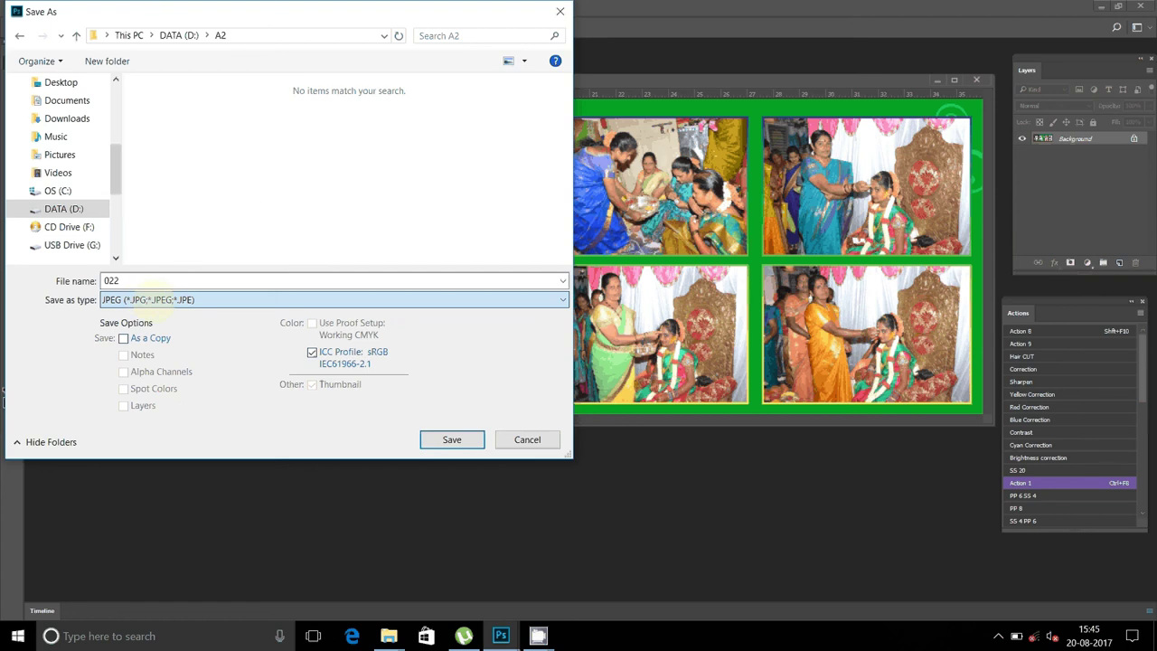
Name the file 14, save it at JPEG quality 10, and close the document.
double_click(144, 281)
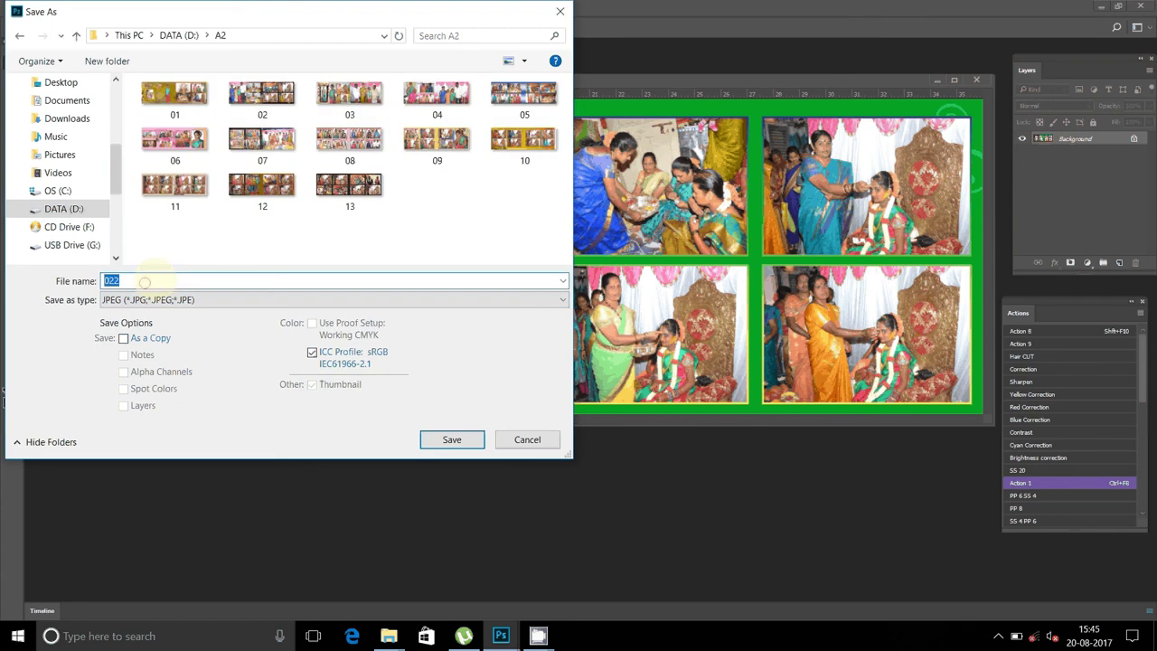
type("1")
type("4")
left_click(470, 440)
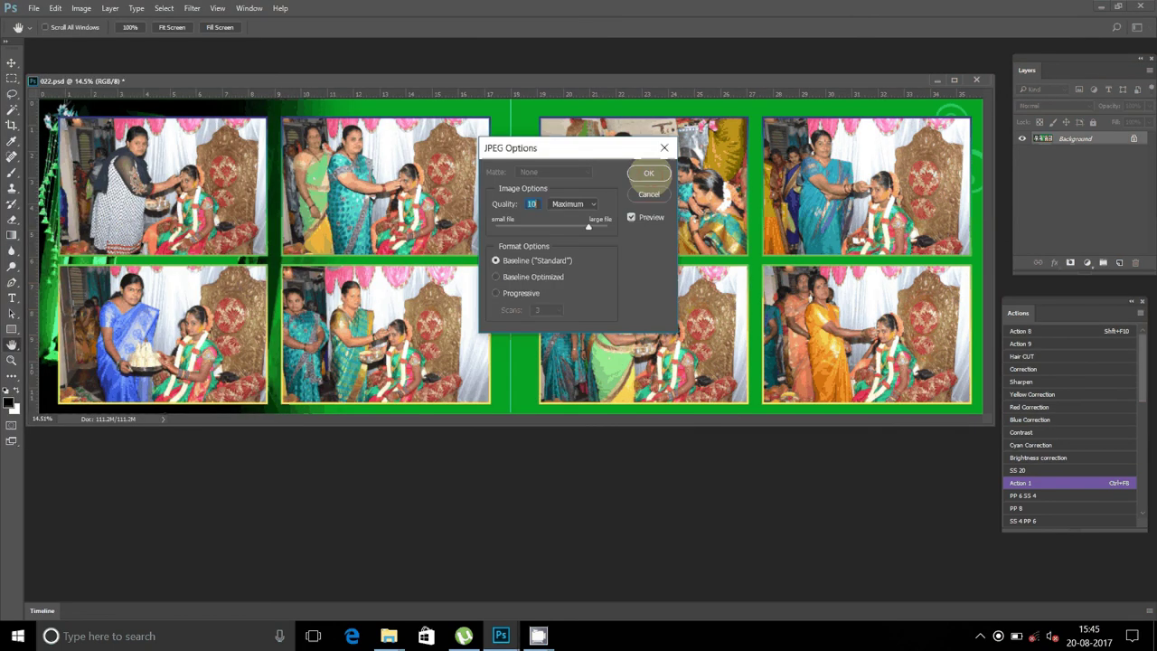
left_click(648, 173)
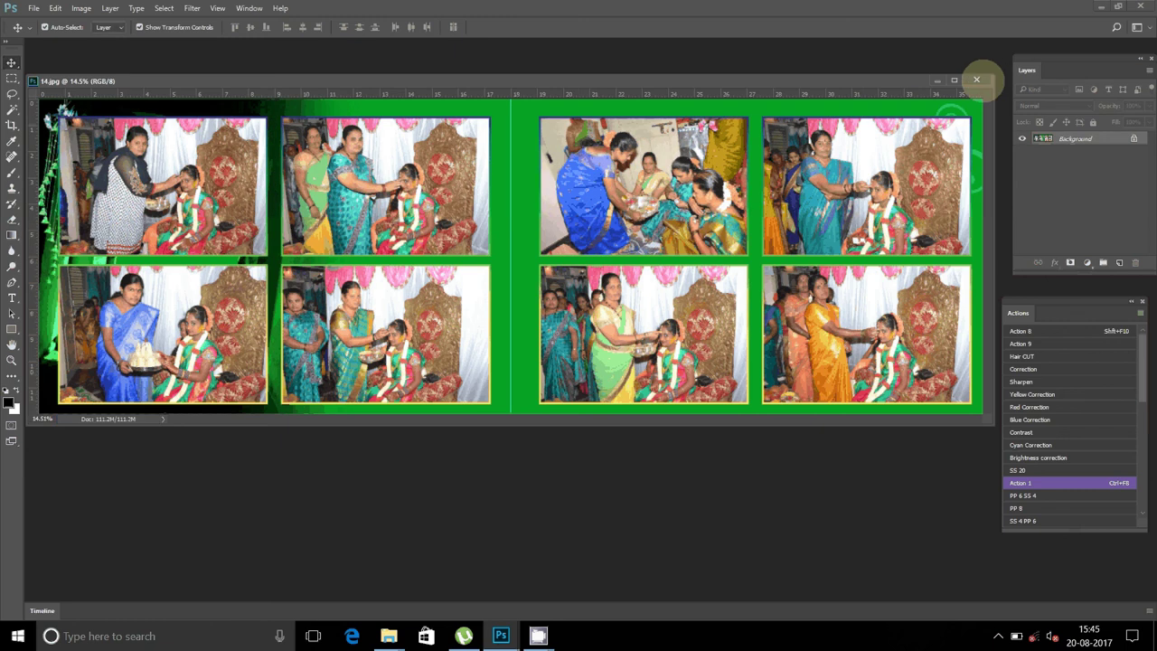
left_click(976, 80)
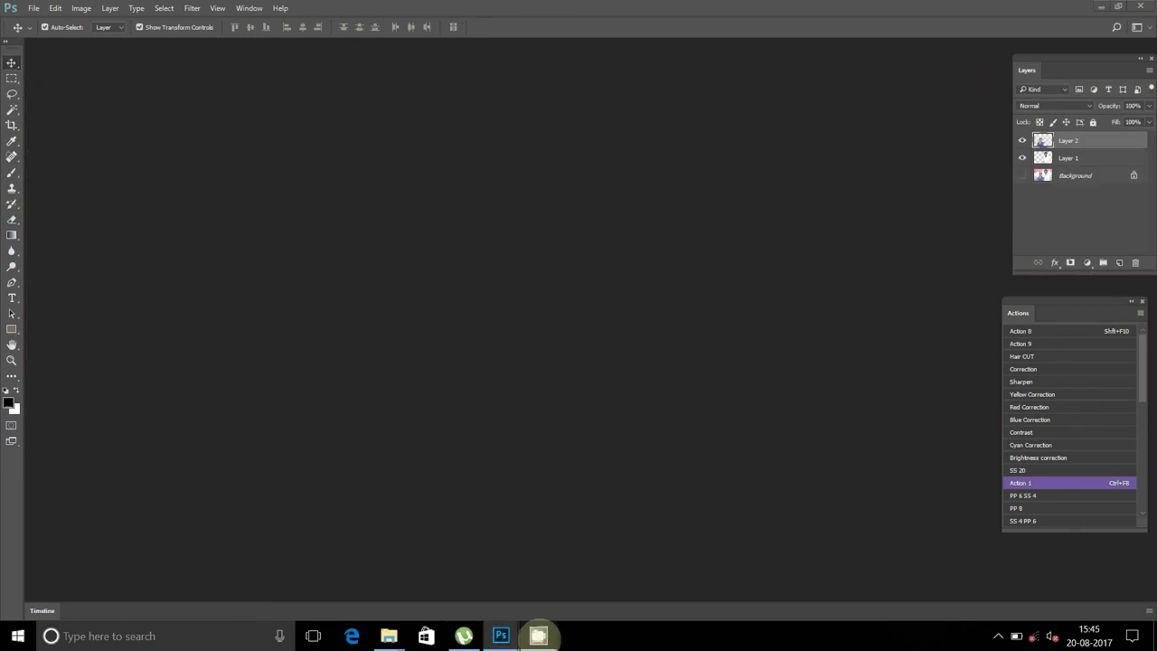
mouse_move(538, 635)
left_click(425, 523)
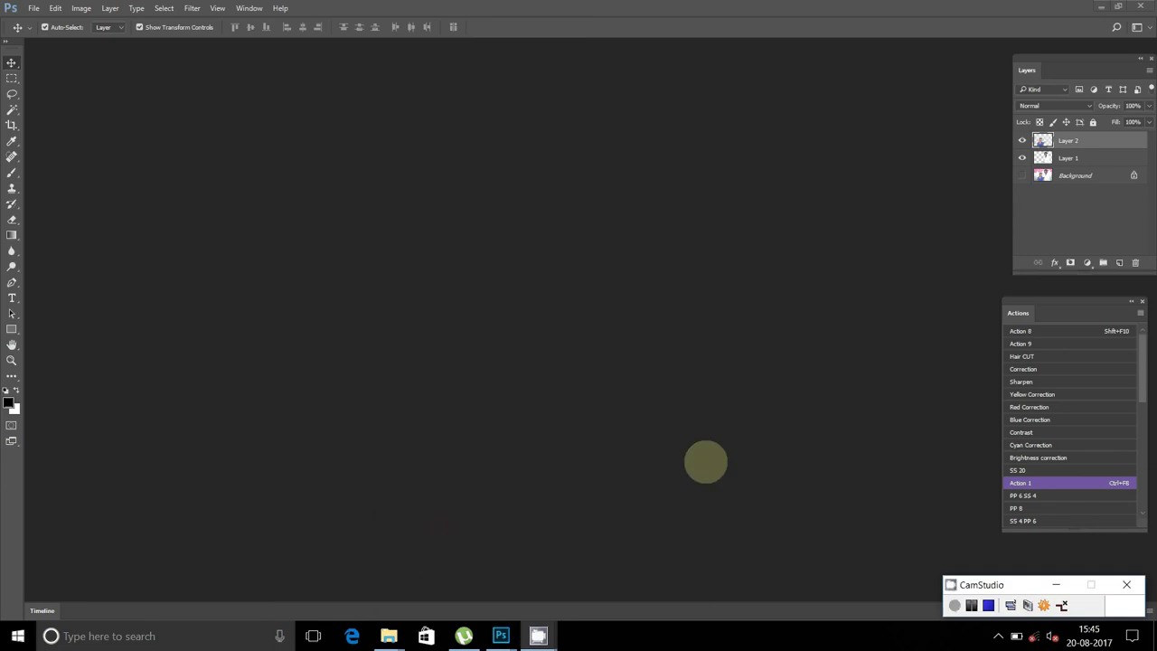